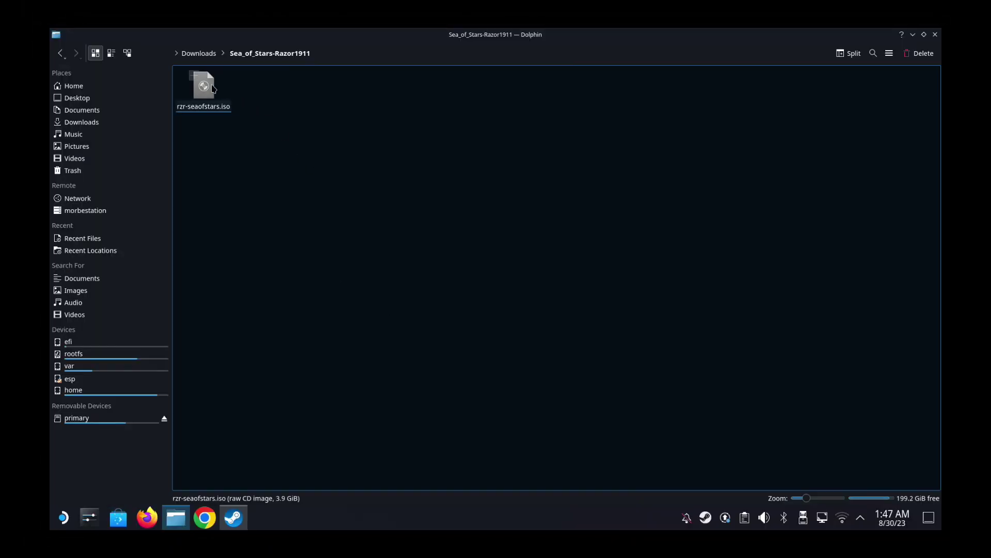
Step: View the contents of rzr-seaofstars.iso in the Ark archive manager and close its windows
{"action": "left_click", "coordinate": [227, 93]}
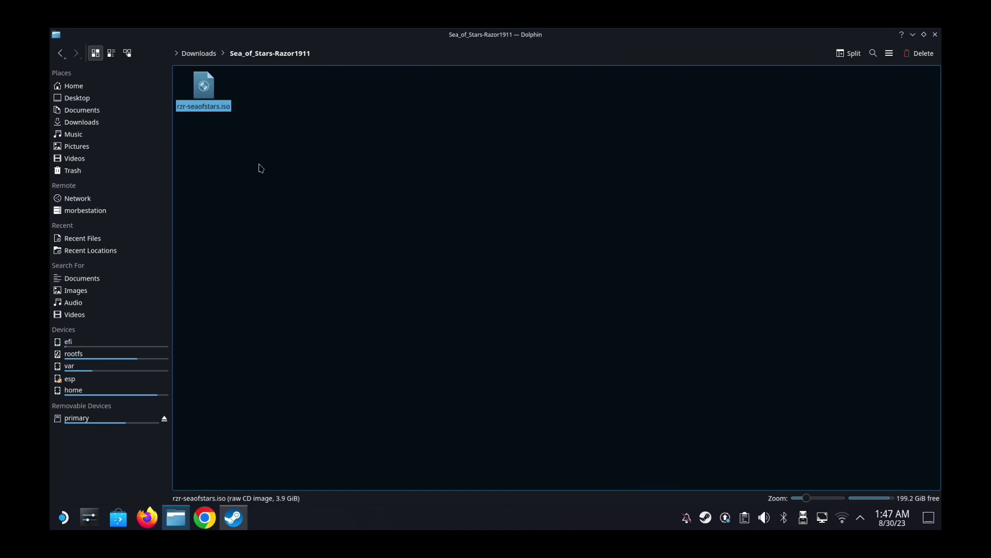
{"action": "double_click", "coordinate": [223, 105]}
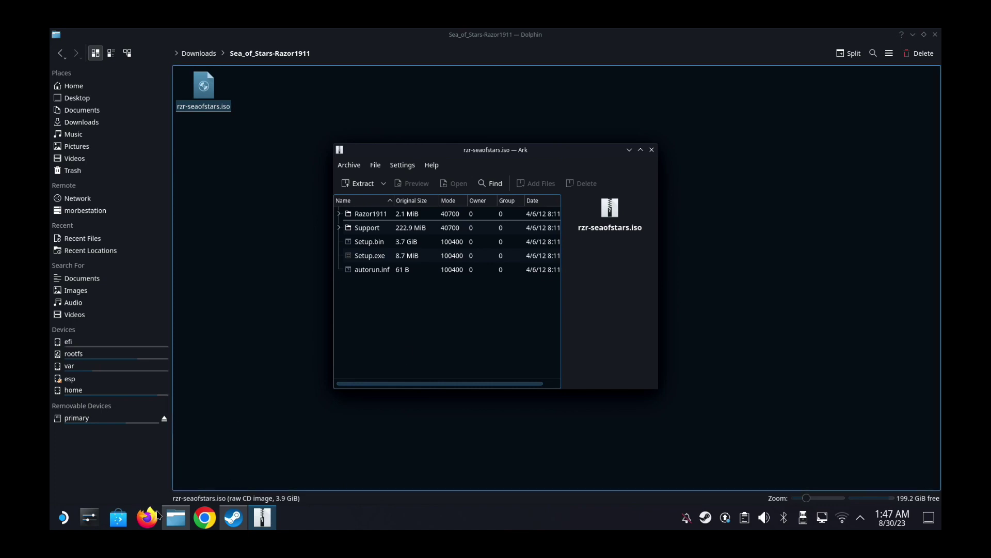
{"action": "left_click", "coordinate": [112, 524]}
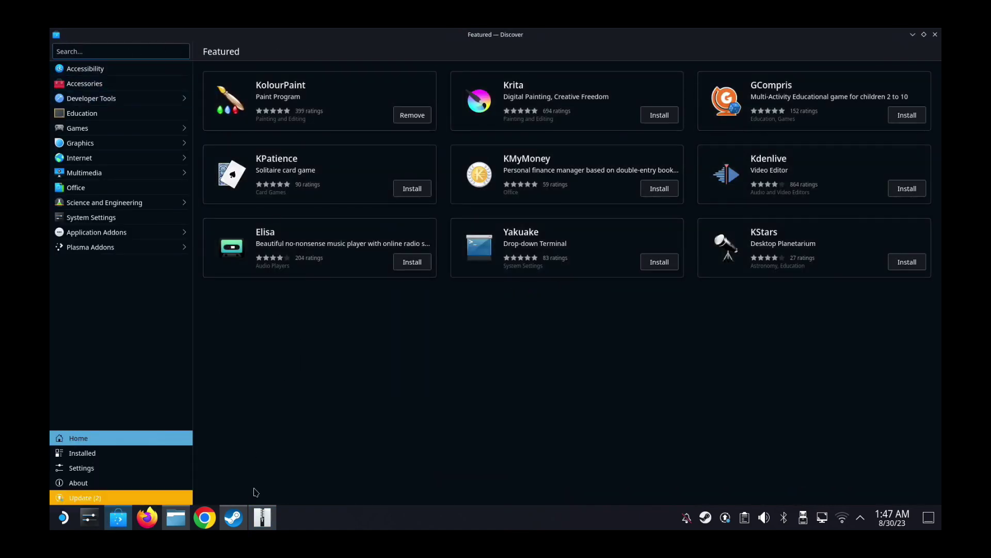
{"action": "left_click", "coordinate": [176, 517]}
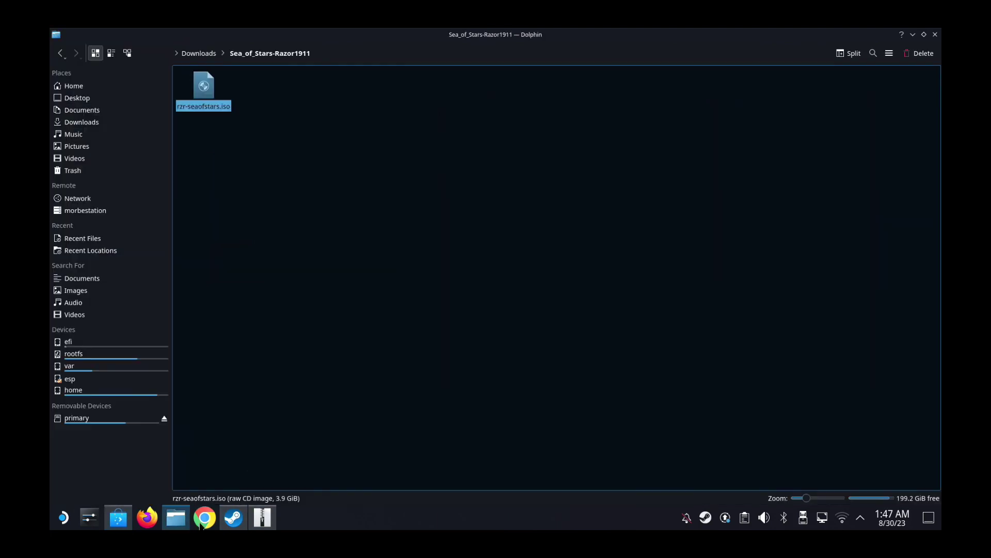
{"action": "double_click", "coordinate": [213, 91]}
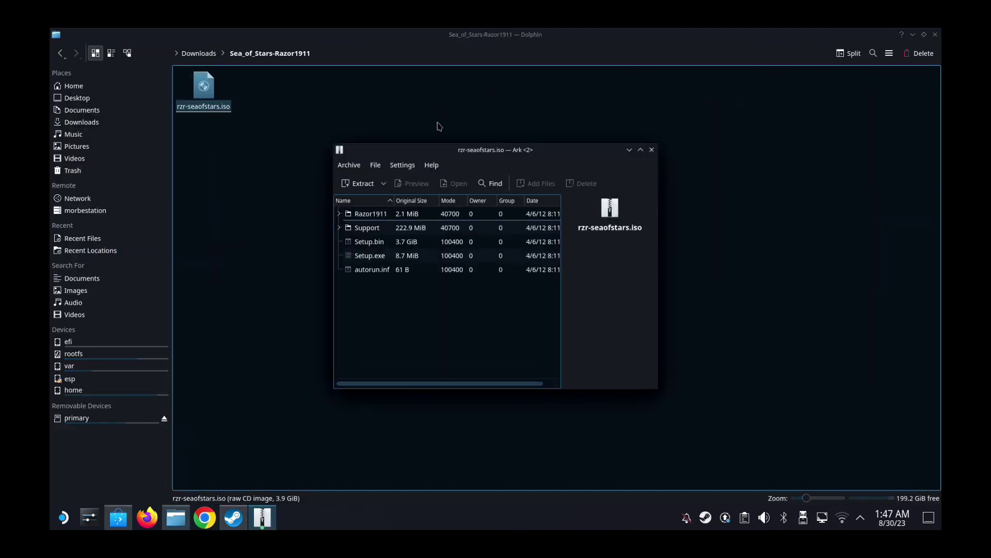
{"action": "left_click", "coordinate": [652, 149]}
{"action": "left_click", "coordinate": [269, 522]}
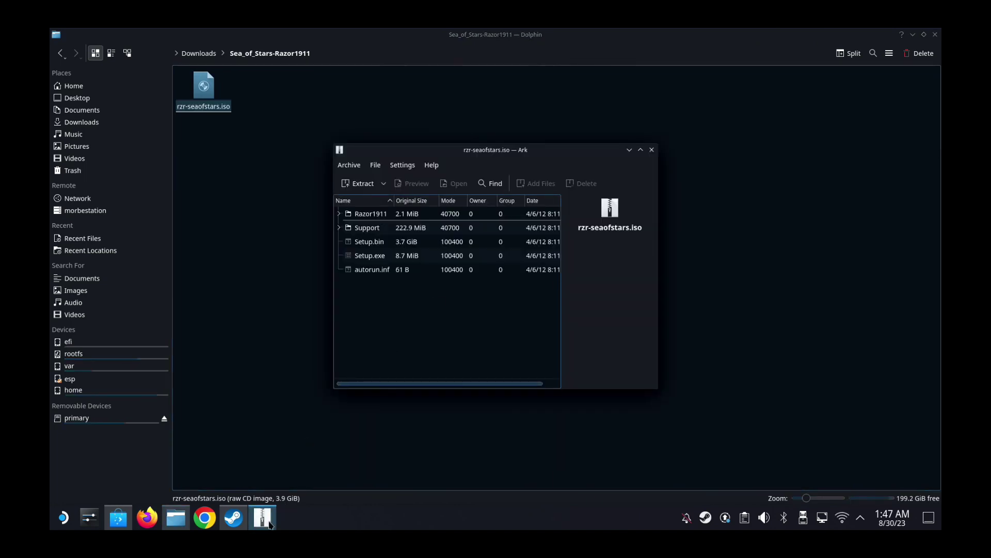
{"action": "right_click", "coordinate": [269, 522]}
{"action": "left_click", "coordinate": [269, 495]}
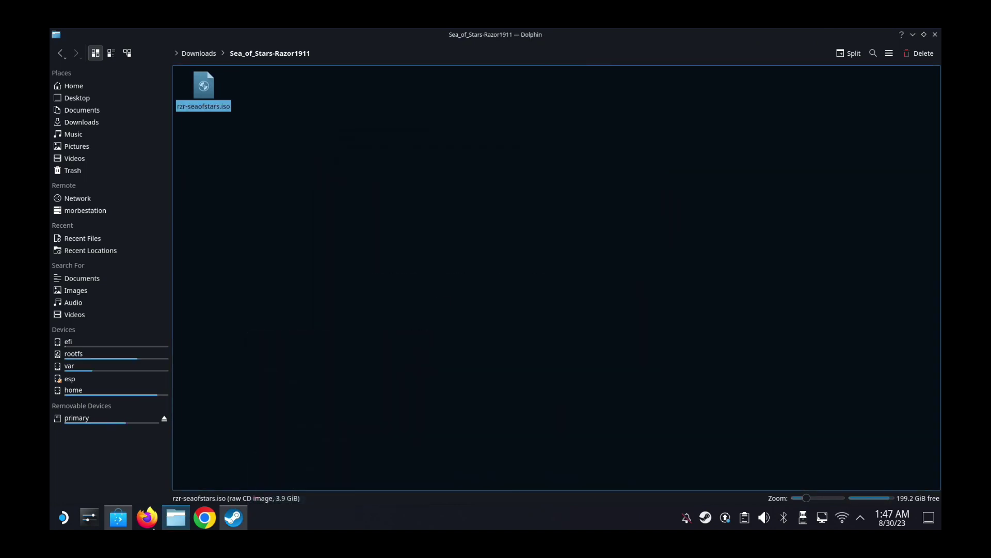
Step: Switch to Discover, find PowerISO by searching for "poweriso", and launch it with the Discover window minimized
{"action": "left_click", "coordinate": [118, 517]}
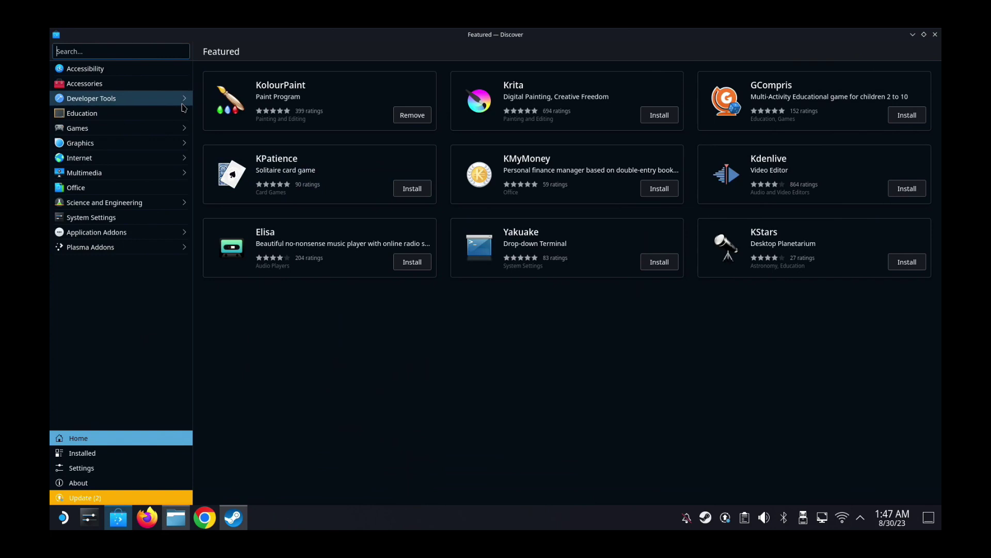
{"action": "type", "text": "poweriso"}
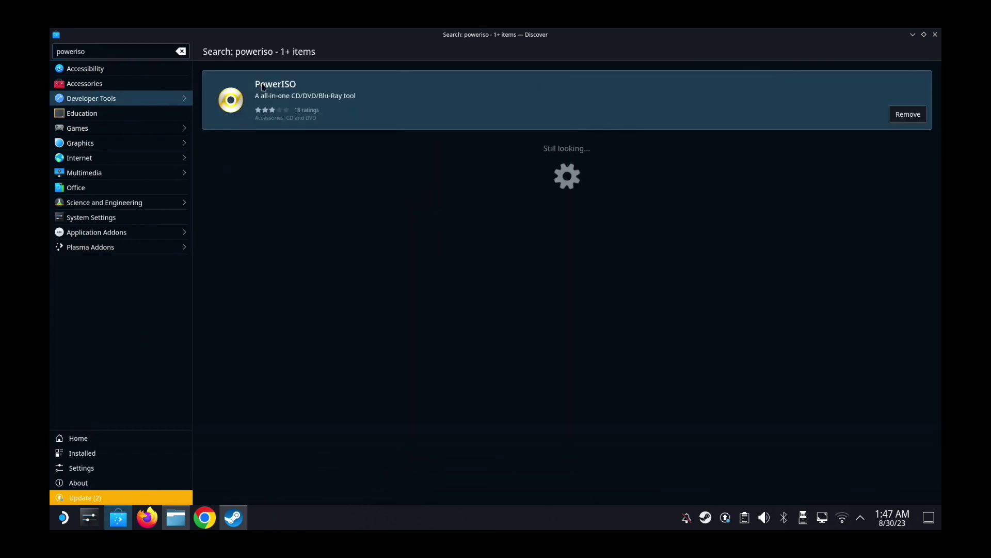
{"action": "left_click", "coordinate": [491, 83]}
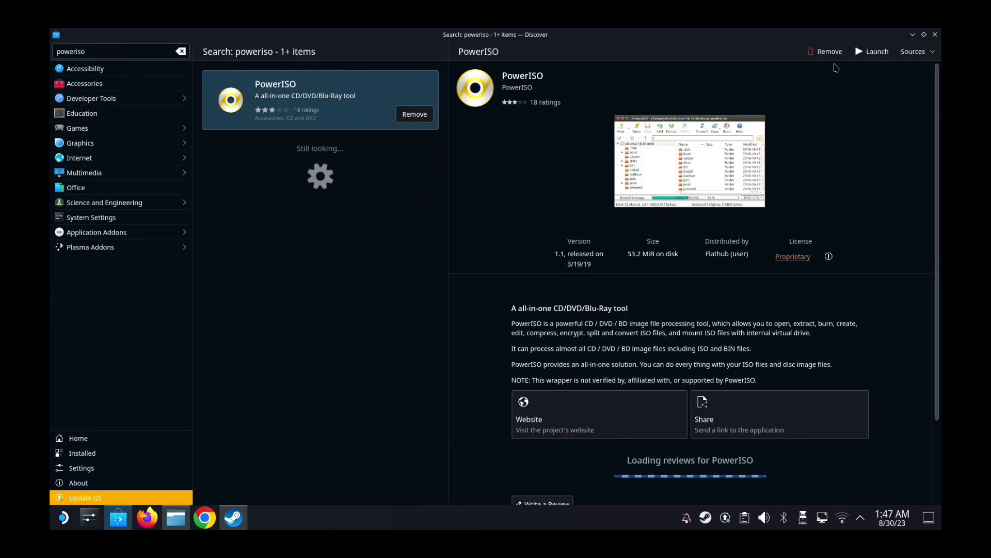
{"action": "left_click", "coordinate": [873, 52]}
{"action": "left_click", "coordinate": [913, 34]}
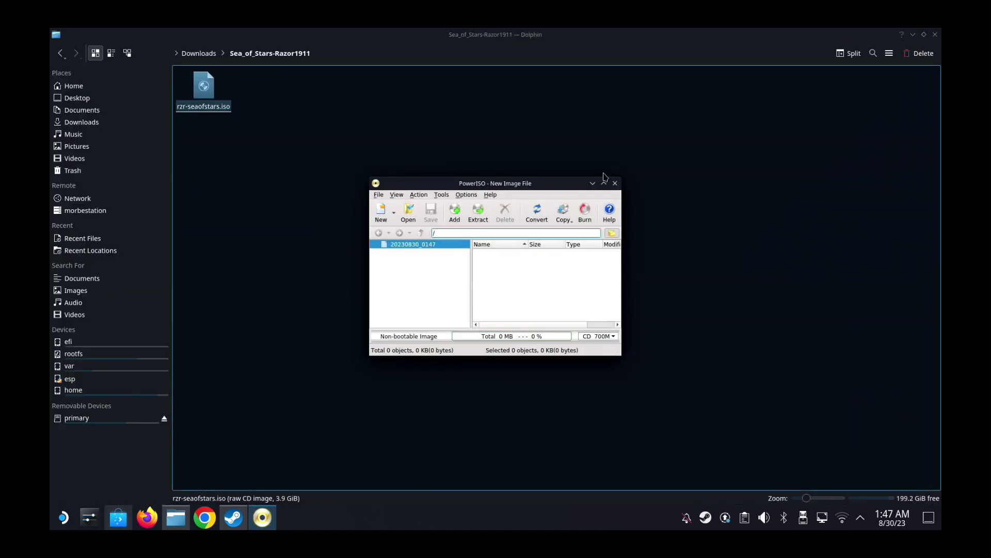
Step: Open the image rzr-seaofstars.iso from Downloads/Sea_of_Stars-Razor1911 in PowerISO and maximize the window
{"action": "left_click", "coordinate": [408, 211]}
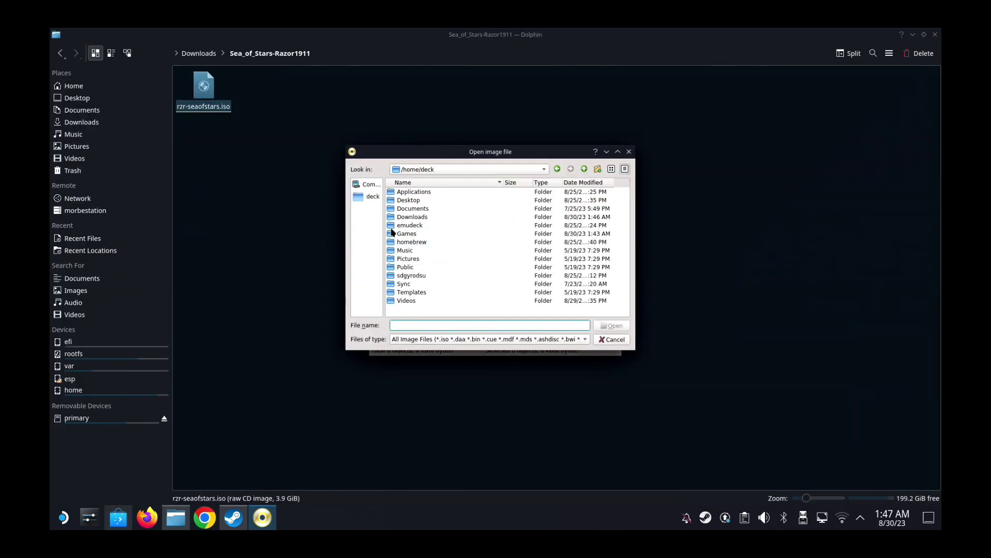
{"action": "double_click", "coordinate": [409, 217]}
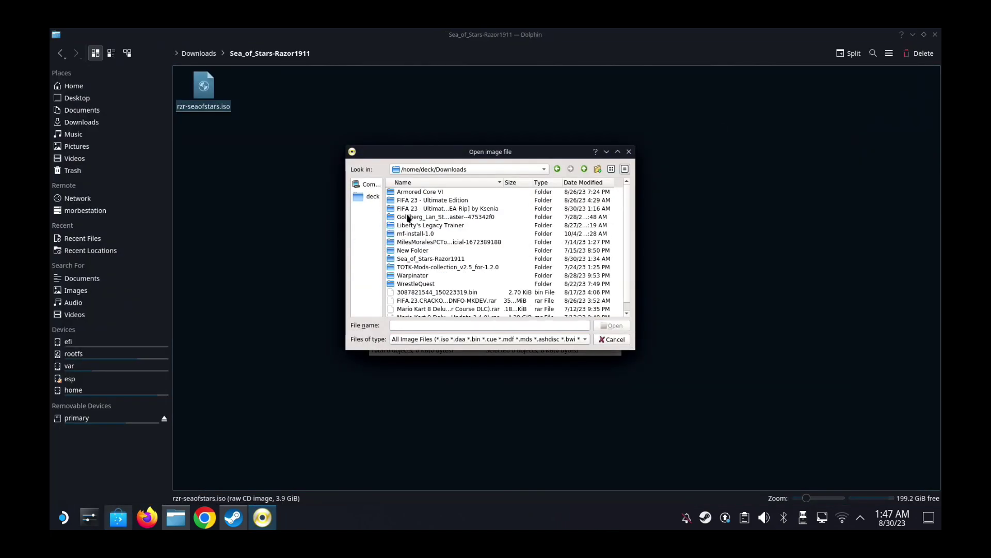
{"action": "double_click", "coordinate": [409, 259]}
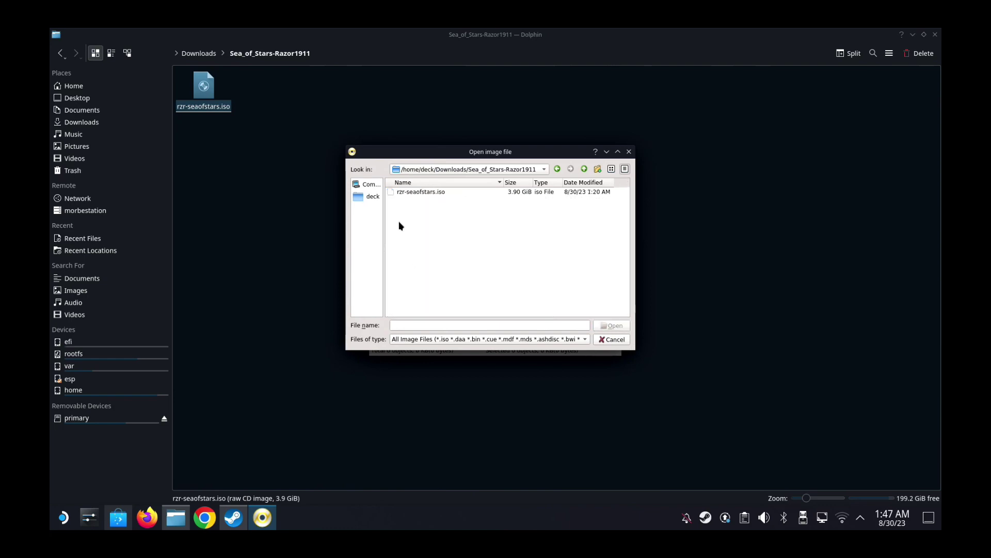
{"action": "double_click", "coordinate": [419, 193]}
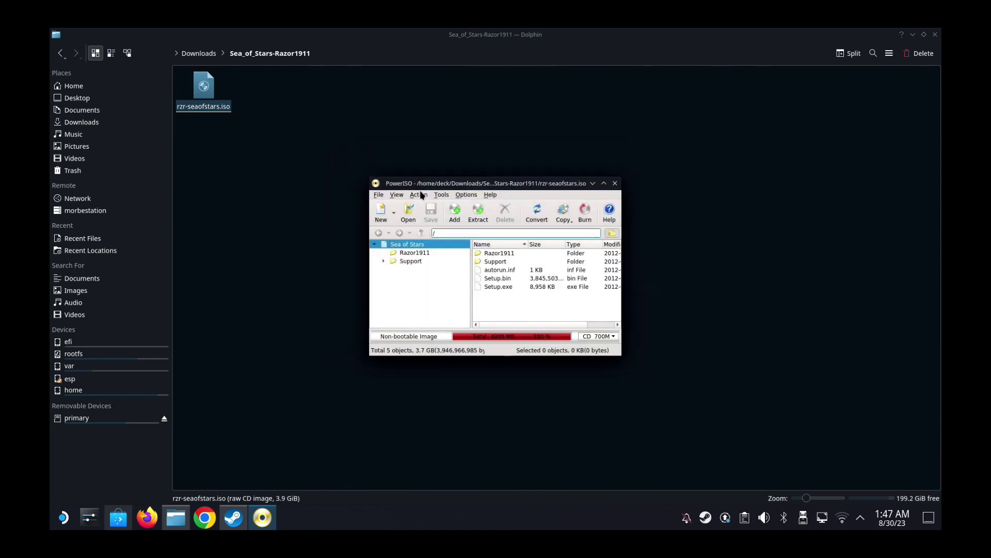
{"action": "left_click", "coordinate": [604, 183]}
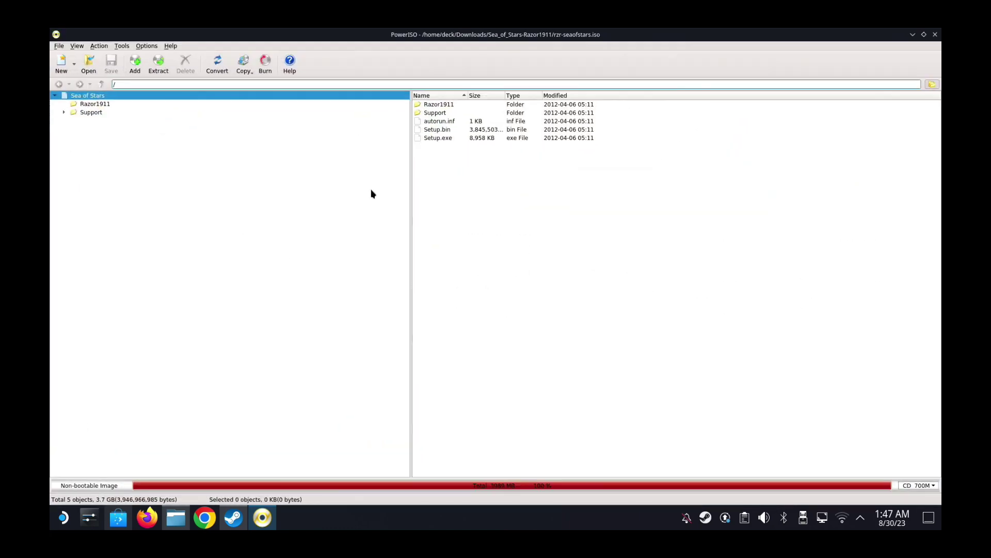
Step: Extract all files of the Sea of Stars image to /home/deck/Downloads/Sea of Stars and open the extracted folder in Dolphin
{"action": "right_click", "coordinate": [114, 100]}
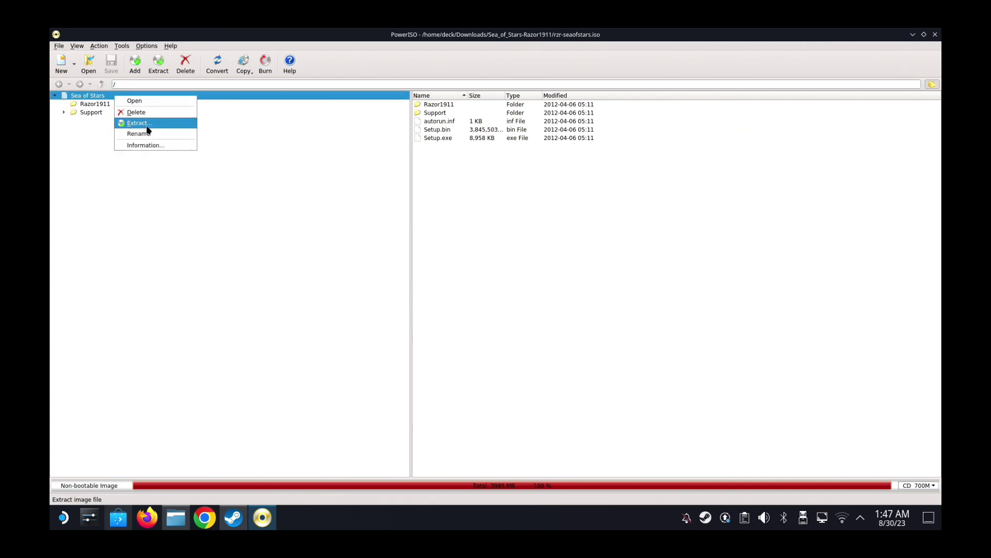
{"action": "left_click", "coordinate": [173, 126]}
{"action": "left_click", "coordinate": [470, 203]}
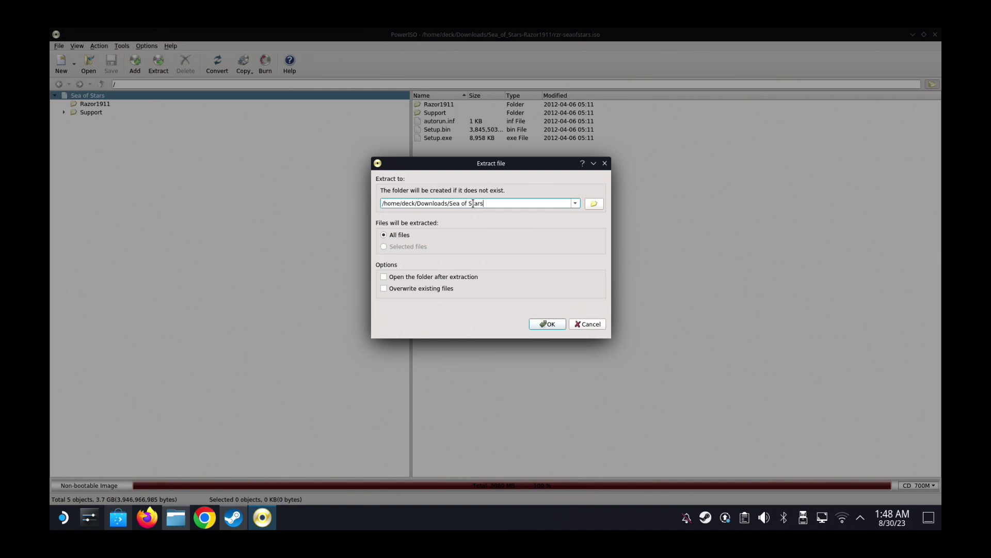
{"action": "left_click", "coordinate": [547, 324]}
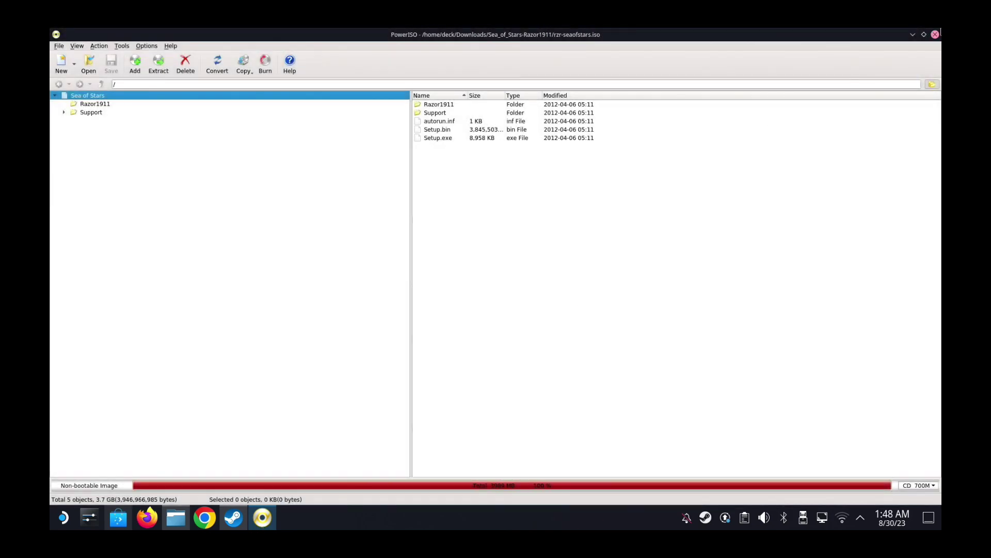
{"action": "left_click", "coordinate": [935, 34]}
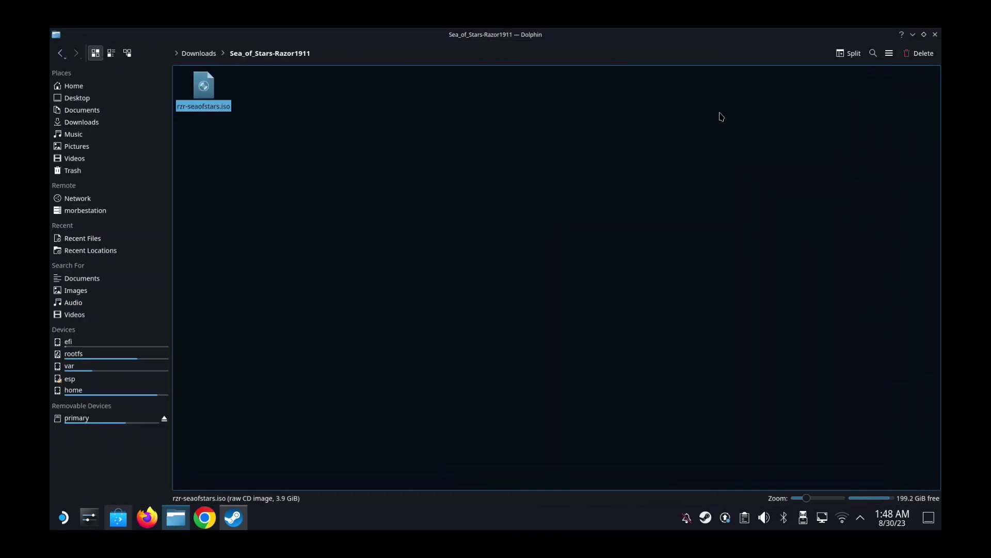
{"action": "left_click", "coordinate": [213, 55]}
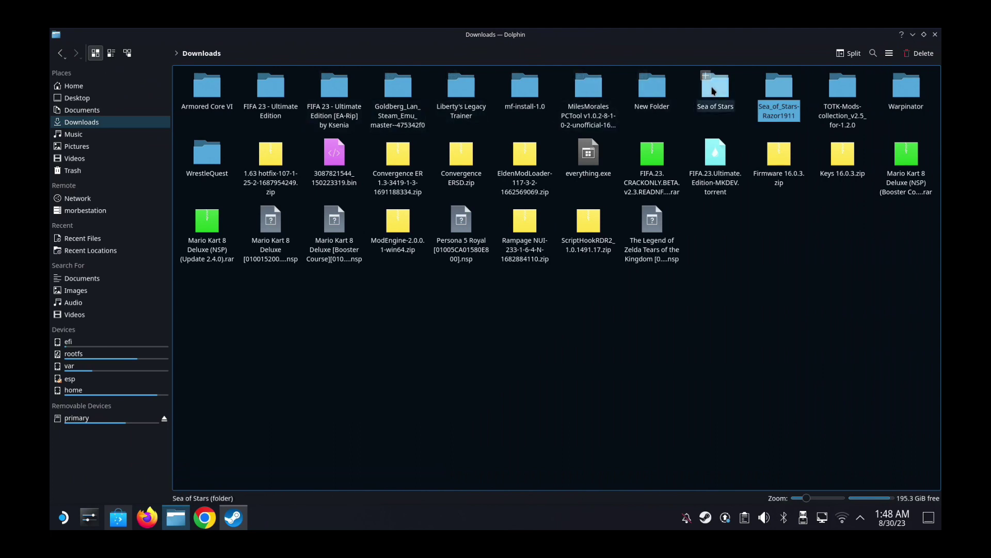
{"action": "left_click", "coordinate": [713, 91]}
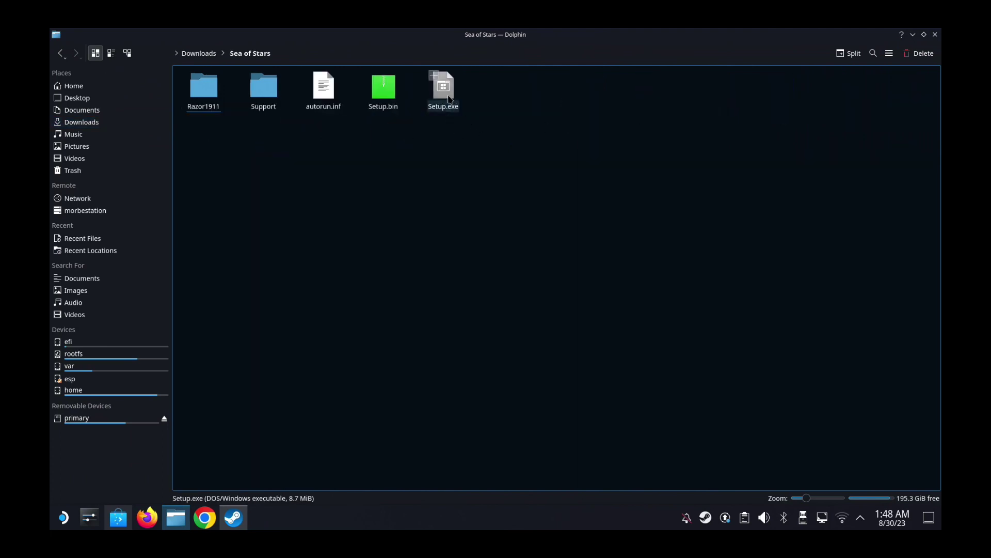
Step: Switch to Lutris and start installing a Windows game from an executable, with the game name "sea of stars"
{"action": "left_click", "coordinate": [63, 516]}
{"action": "left_click", "coordinate": [198, 335]}
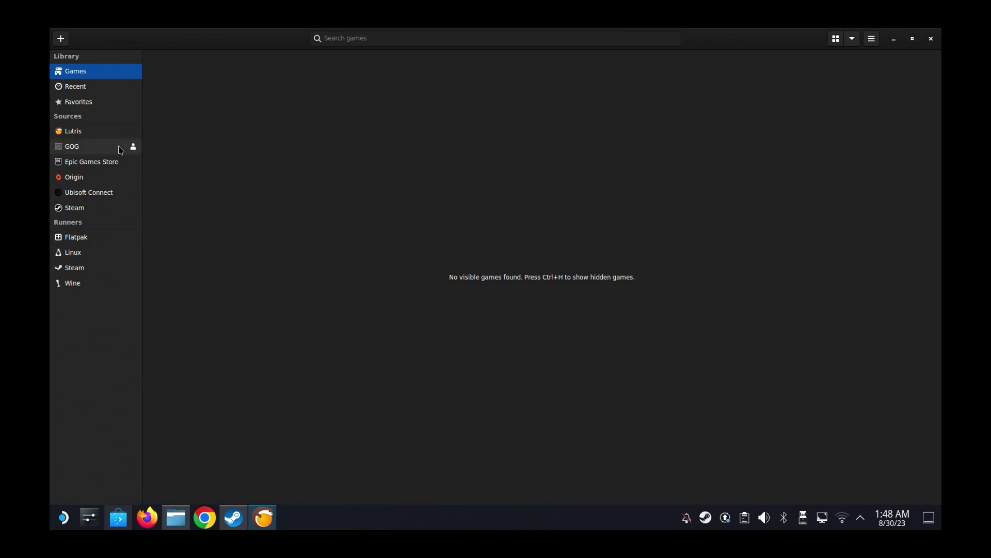
{"action": "left_click", "coordinate": [60, 38]}
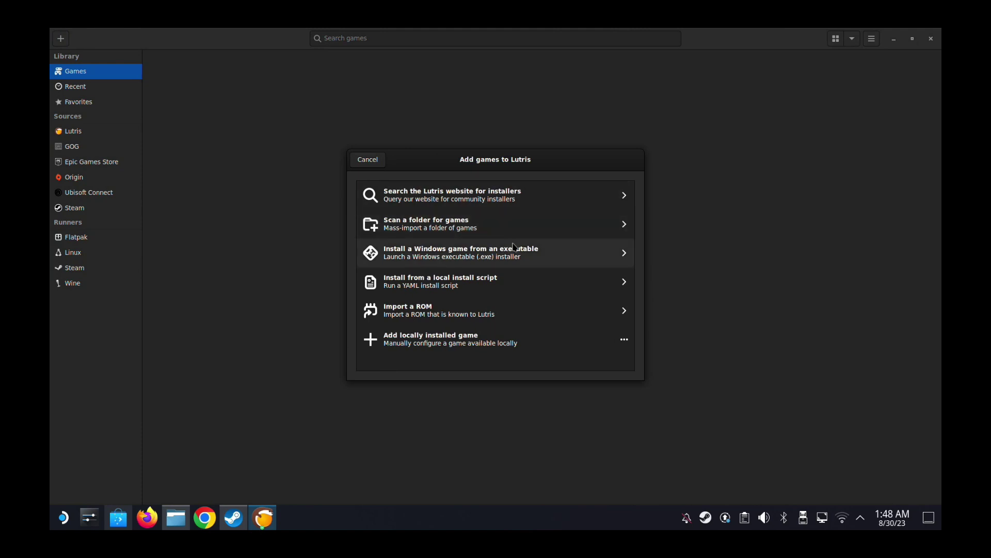
{"action": "left_click", "coordinate": [521, 256]}
{"action": "left_click", "coordinate": [546, 203]}
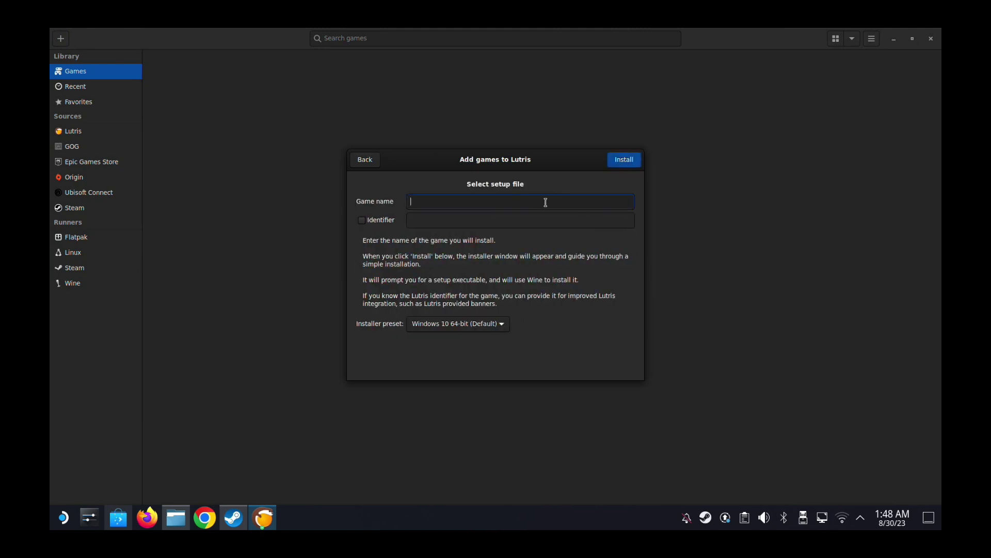
{"action": "type", "text": "sea of stars"}
{"action": "left_click", "coordinate": [617, 163]}
{"action": "left_click", "coordinate": [633, 190]}
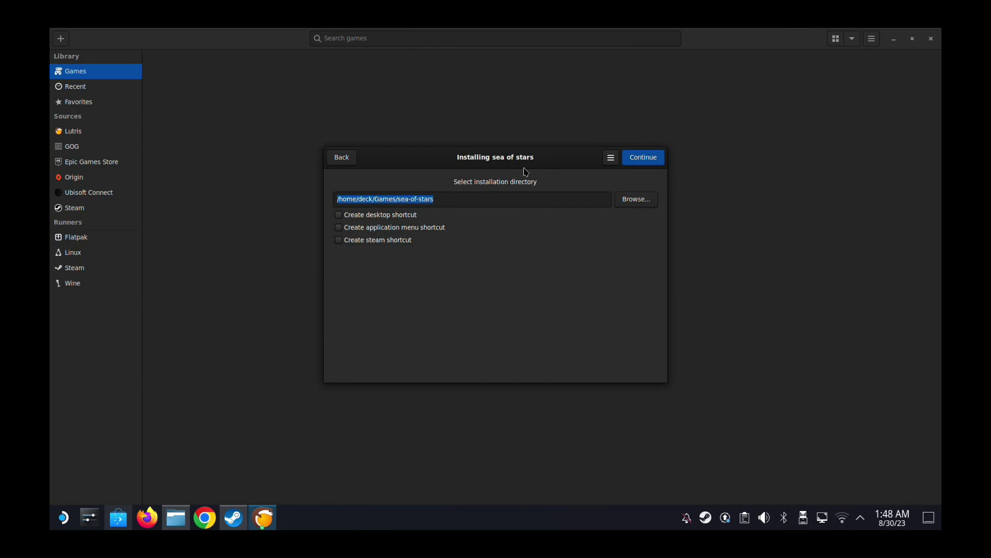
Step: Accept the installation directory /home/deck/Games/sea-of-stars and select Setup.exe from Downloads/Sea of Stars as the setup file
{"action": "left_click", "coordinate": [637, 157]}
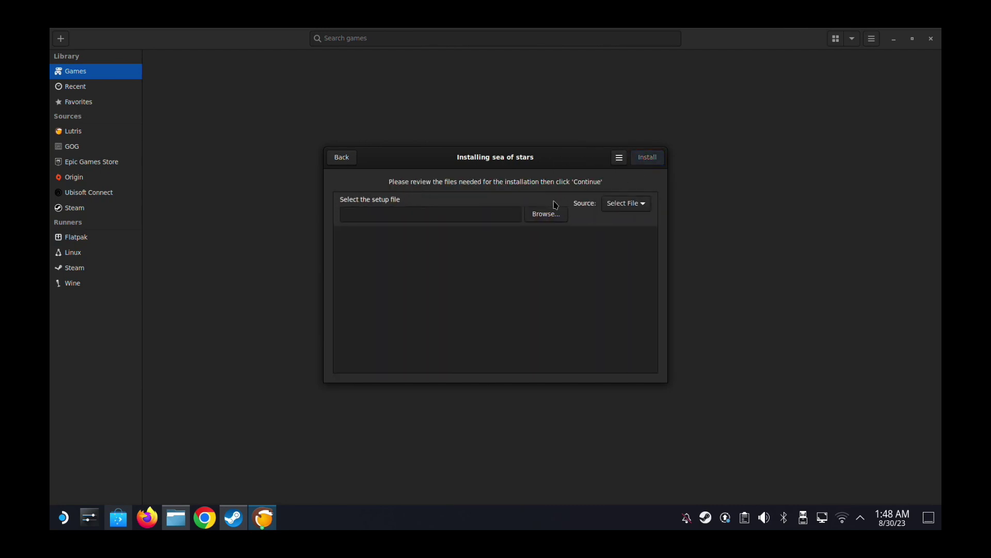
{"action": "left_click", "coordinate": [537, 214]}
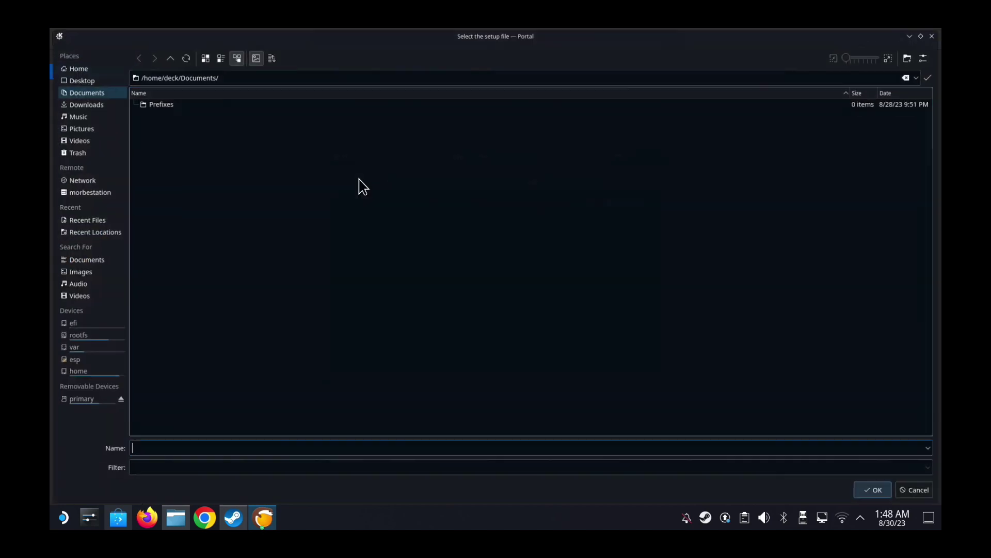
{"action": "left_click", "coordinate": [82, 104]}
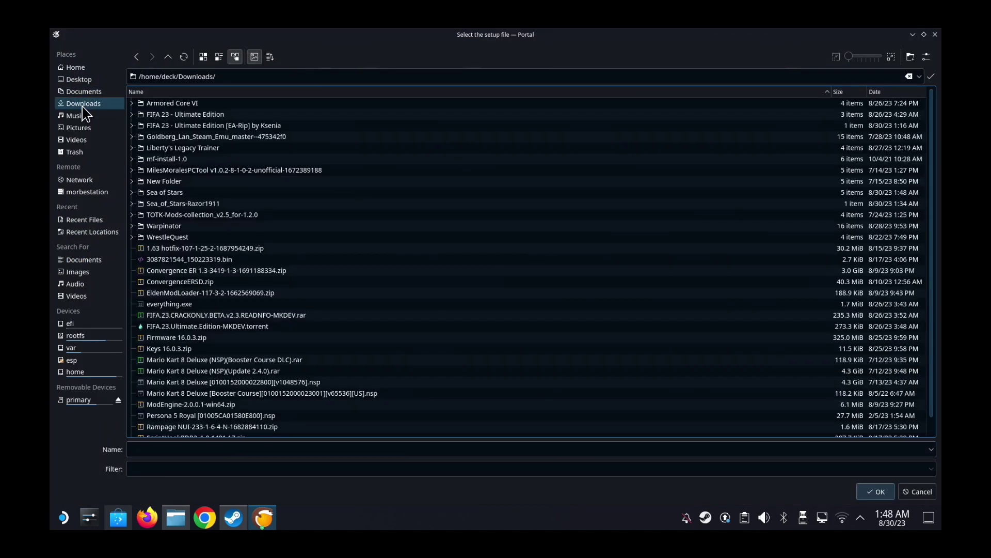
{"action": "left_click", "coordinate": [165, 193]}
{"action": "double_click", "coordinate": [165, 193]}
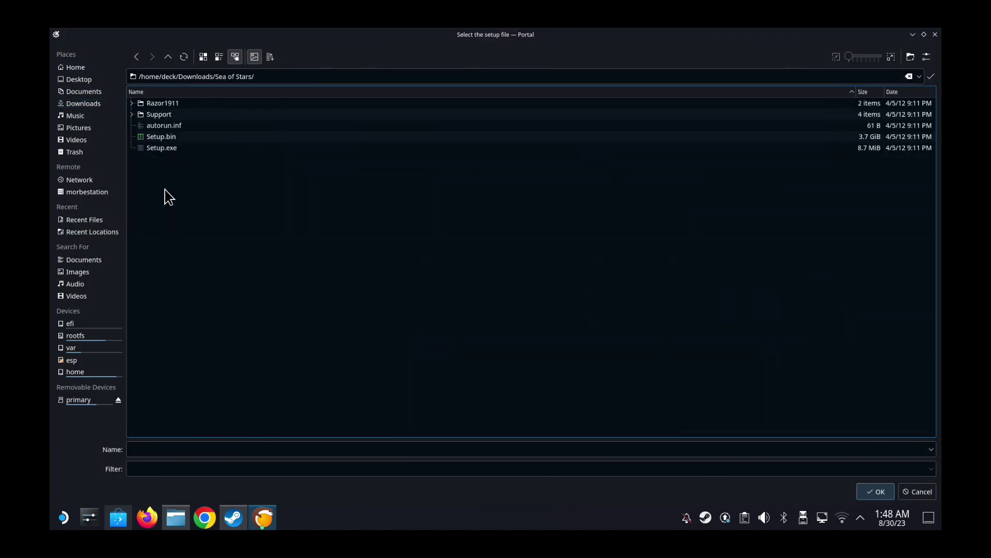
{"action": "left_click", "coordinate": [165, 150]}
{"action": "double_click", "coordinate": [165, 151]}
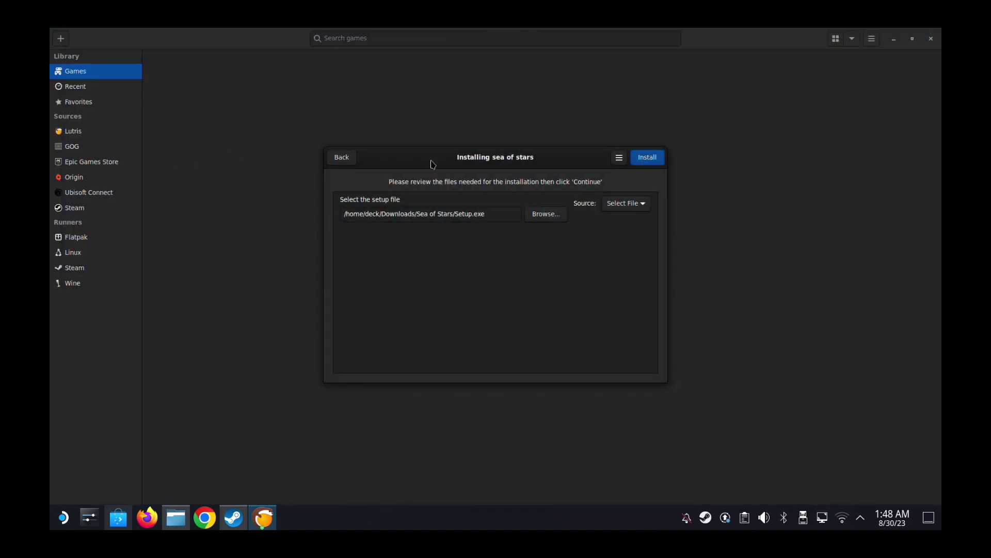
Step: Run the setup with its sound muted, installing the game to C:\Games\Sea of Stars, and quit the installer
{"action": "left_click", "coordinate": [645, 158]}
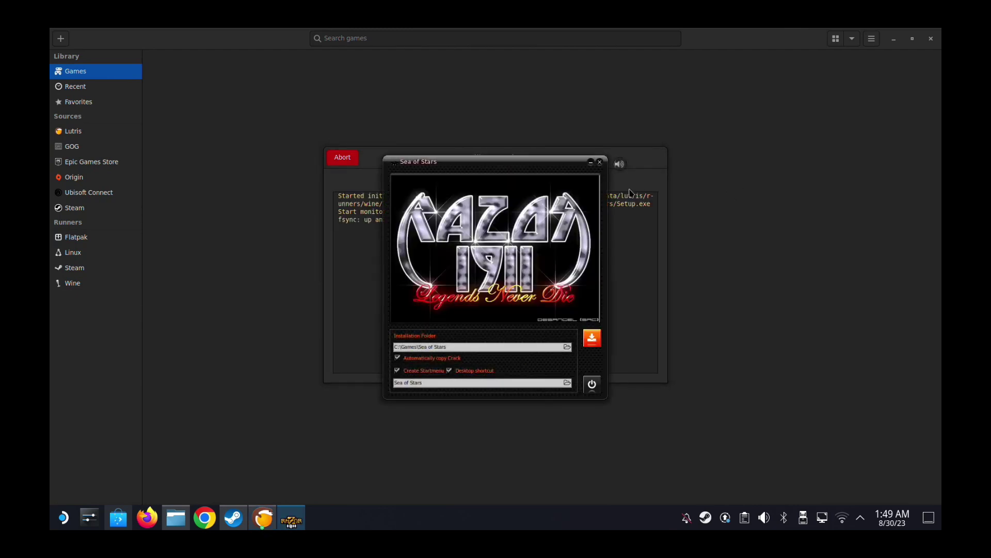
{"action": "left_click", "coordinate": [620, 164]}
{"action": "left_click", "coordinate": [596, 341]}
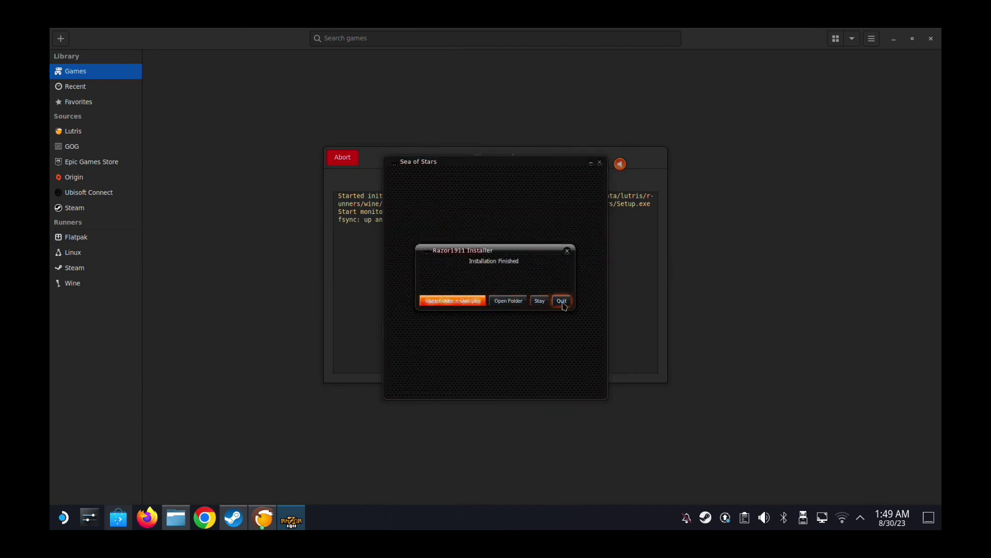
{"action": "left_click", "coordinate": [561, 301]}
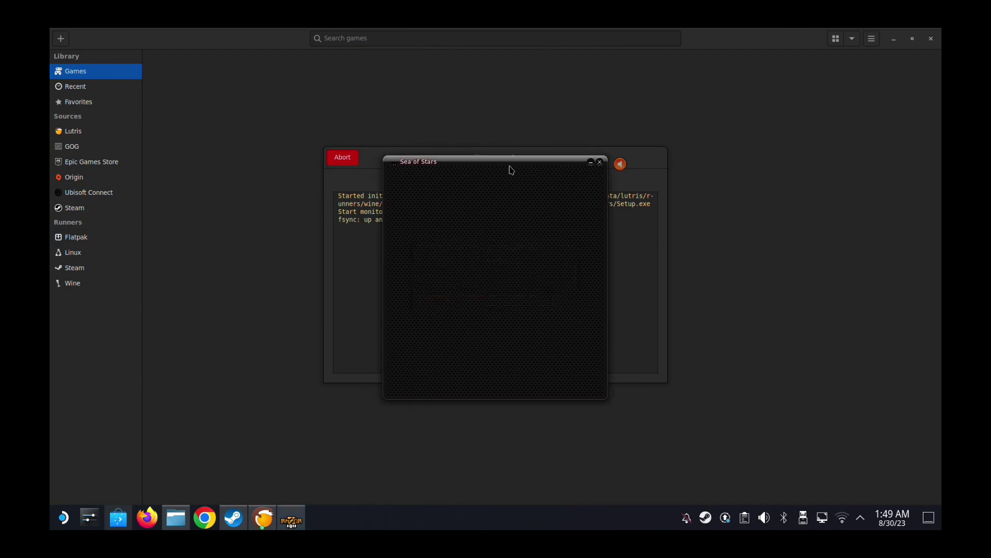
{"action": "left_click_drag", "start_coordinate": [498, 163], "coordinate": [544, 84]}
{"action": "left_click_drag", "start_coordinate": [588, 109], "coordinate": [561, 201]}
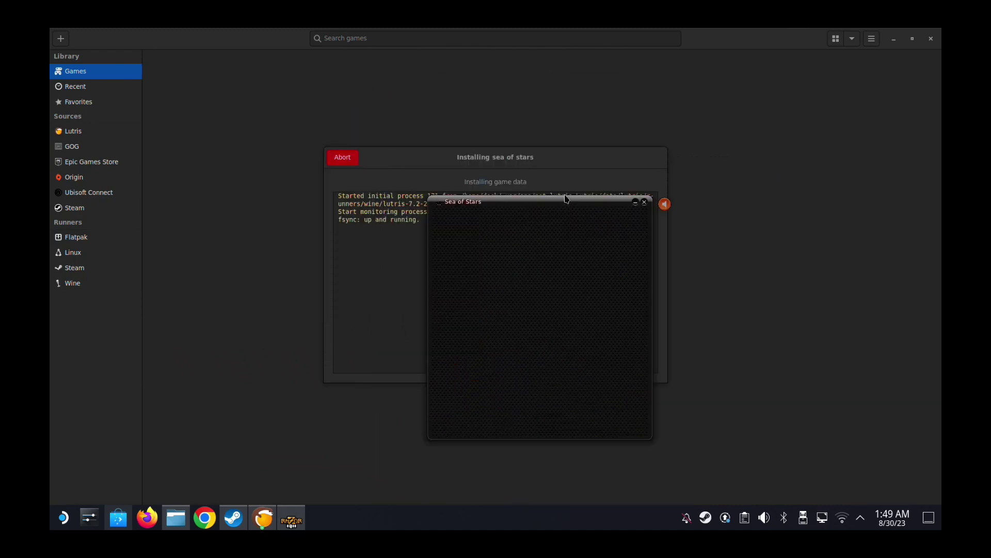
Step: Close the remaining Sea of Stars setup window and launch the installed game from Lutris
{"action": "left_click", "coordinate": [646, 203]}
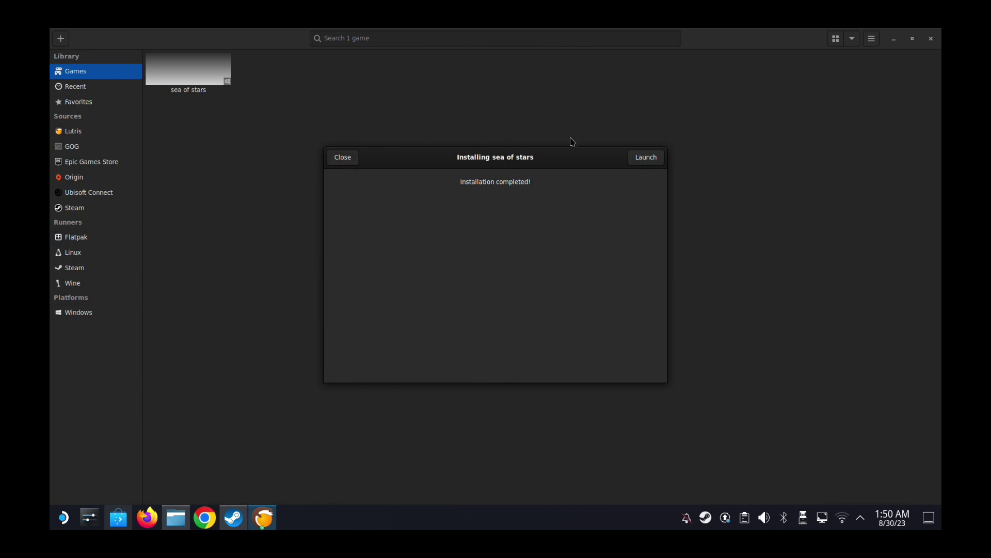
{"action": "left_click", "coordinate": [641, 162]}
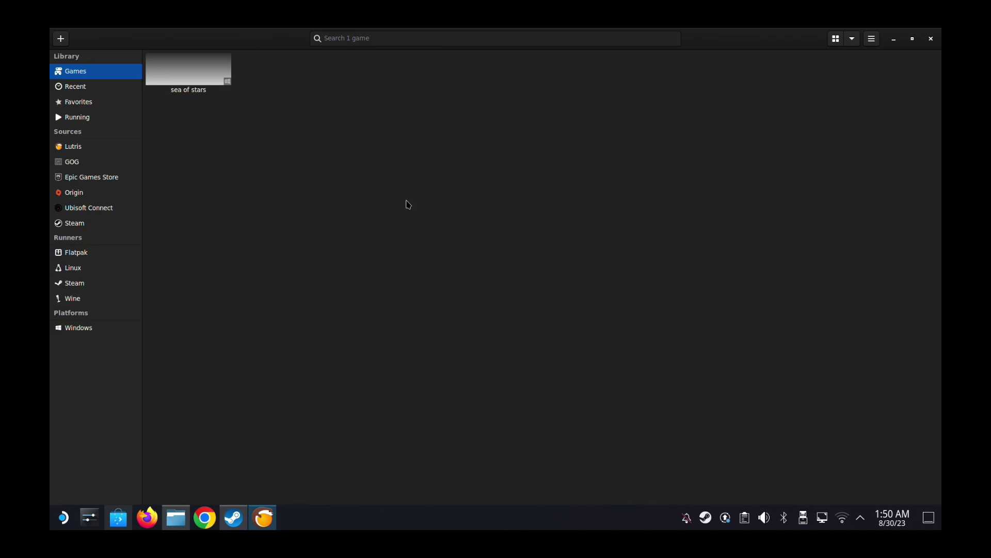
Step: Open the configuration of the sea of stars game and examine which executable its game options point to
{"action": "left_click", "coordinate": [201, 86]}
{"action": "right_click", "coordinate": [200, 84]}
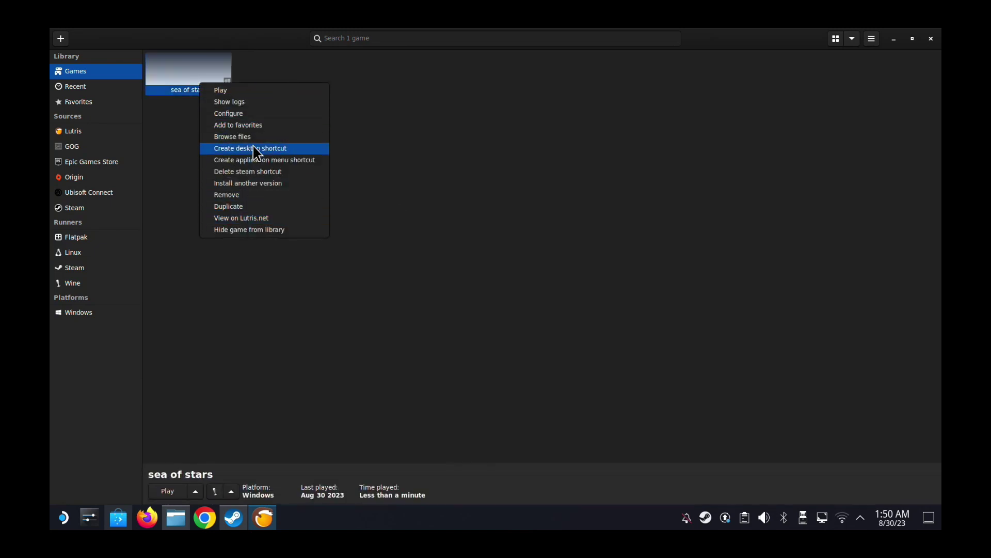
{"action": "left_click", "coordinate": [255, 114]}
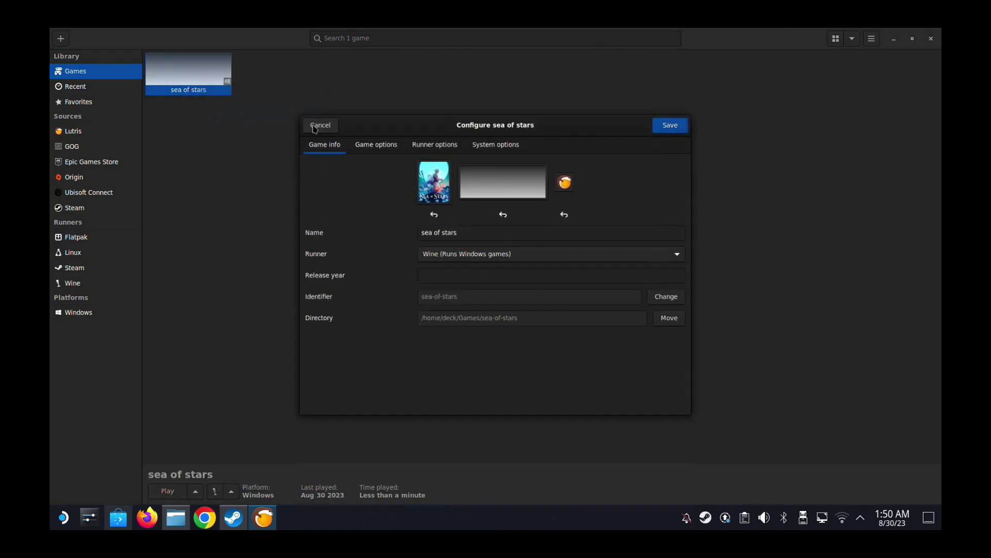
{"action": "left_click", "coordinate": [437, 150]}
{"action": "left_click", "coordinate": [392, 151]}
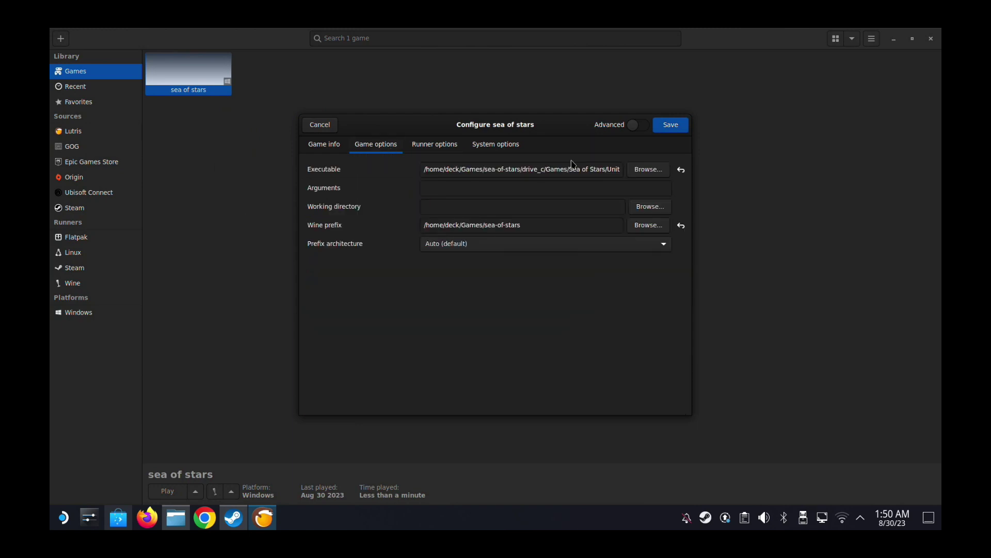
{"action": "left_click_drag", "start_coordinate": [587, 168], "coordinate": [735, 176]}
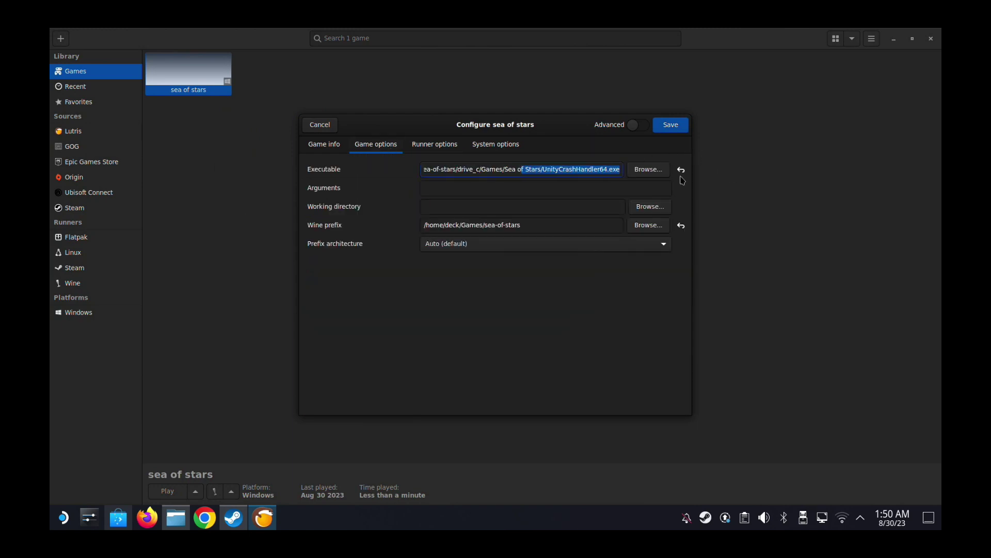
{"action": "left_click", "coordinate": [582, 172]}
{"action": "left_click_drag", "start_coordinate": [545, 169], "coordinate": [657, 174]}
{"action": "left_click", "coordinate": [646, 176]}
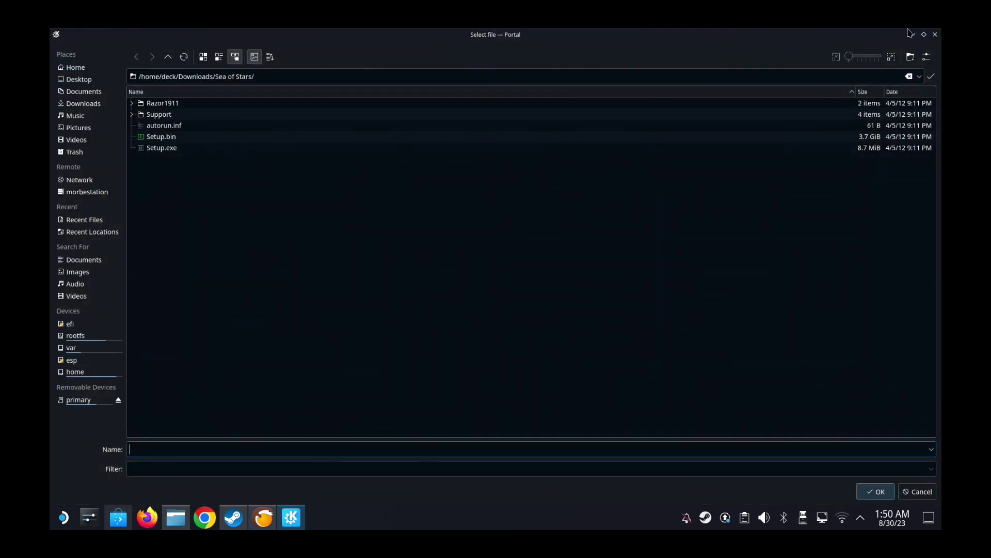
{"action": "left_click", "coordinate": [935, 35]}
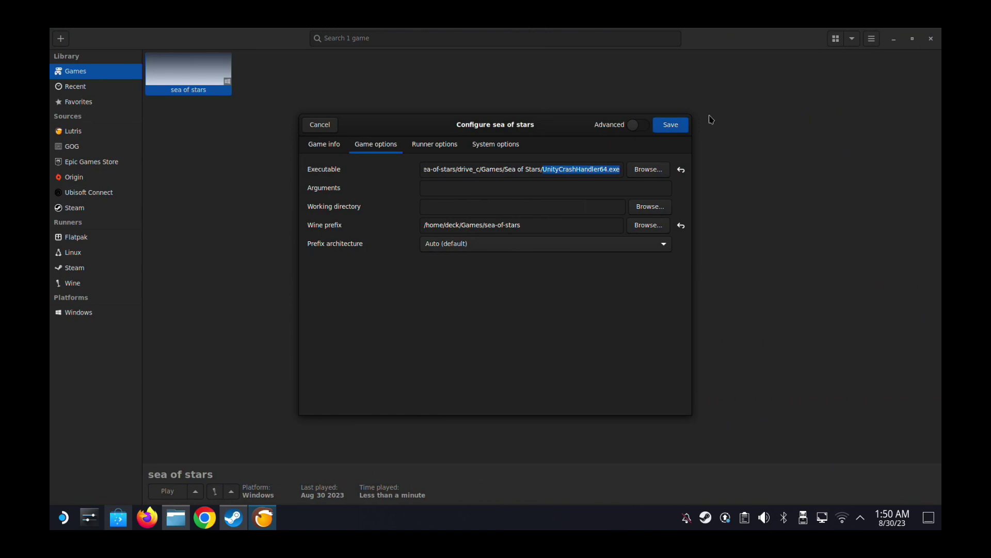
Step: Cancel the game configuration and minimise Lutris and Dolphin to get to the Steam window
{"action": "key", "text": "Escape"}
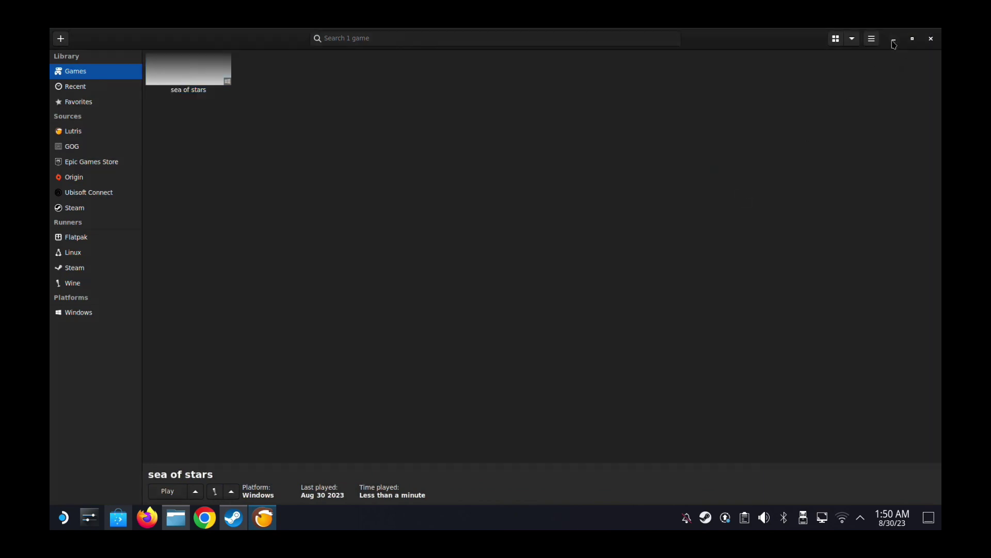
{"action": "left_click", "coordinate": [894, 44]}
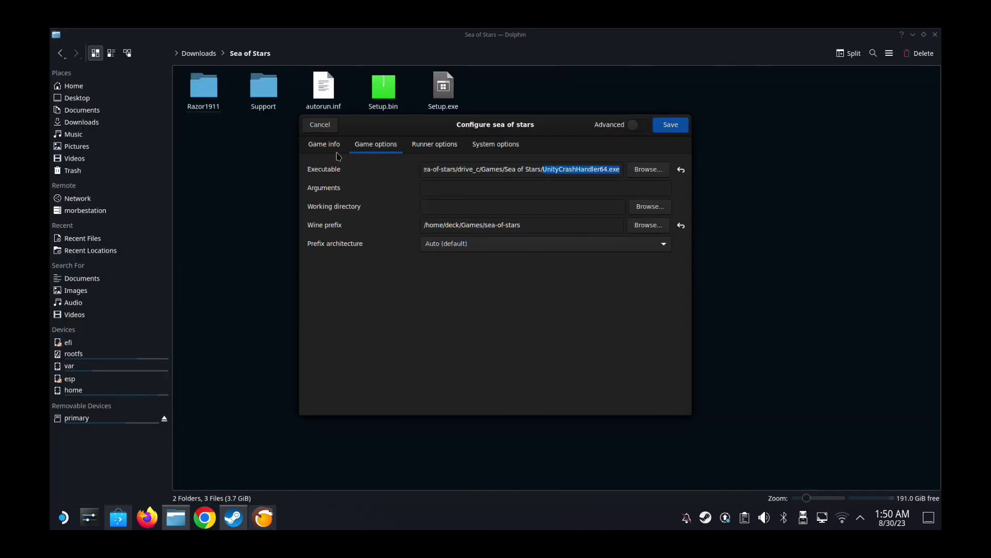
{"action": "left_click", "coordinate": [320, 129]}
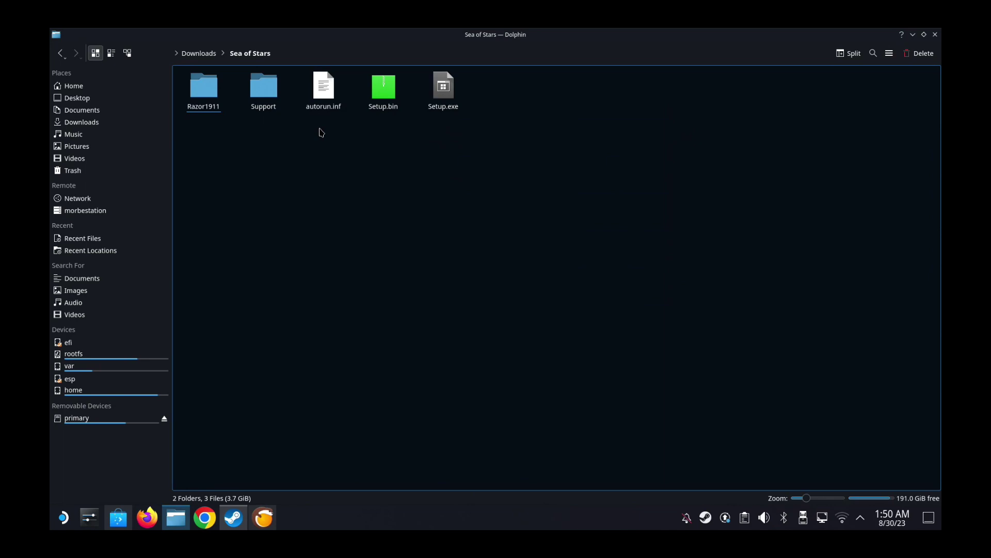
{"action": "left_click", "coordinate": [913, 35]}
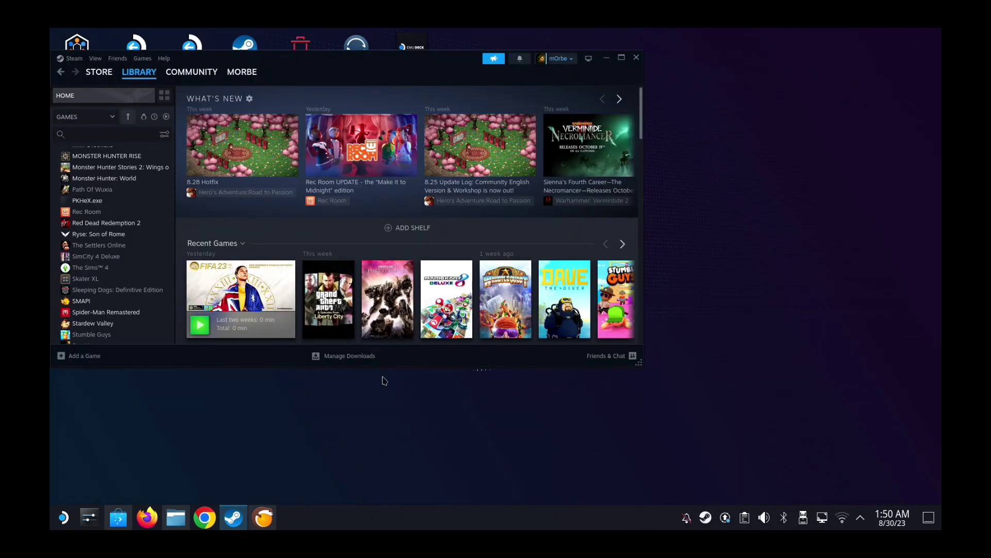
Step: Add SeaOfStars.exe from /home/deck/Games/sea-of-stars/drive_c/Games/Sea of Stars to the Steam library as a non-Steam game
{"action": "left_click", "coordinate": [77, 356]}
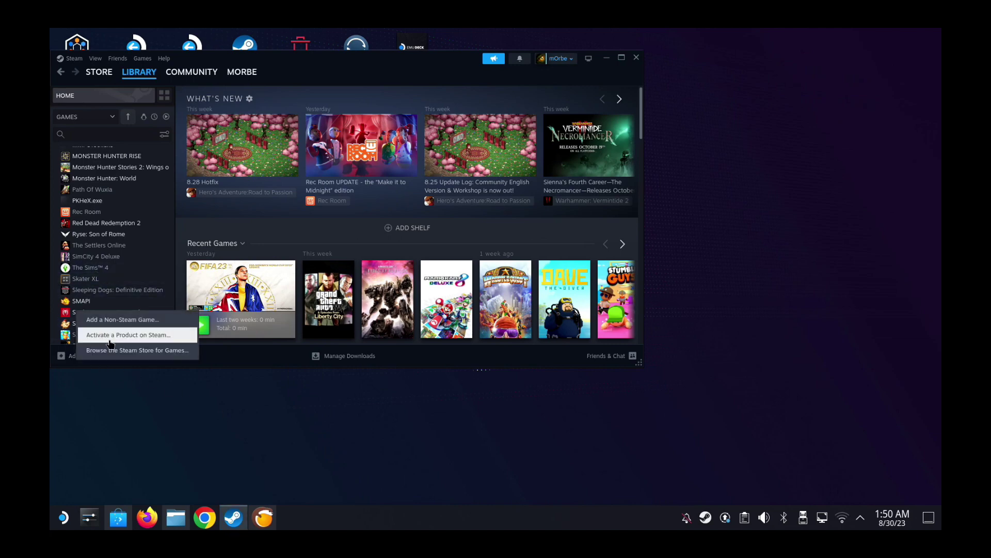
{"action": "left_click", "coordinate": [117, 320]}
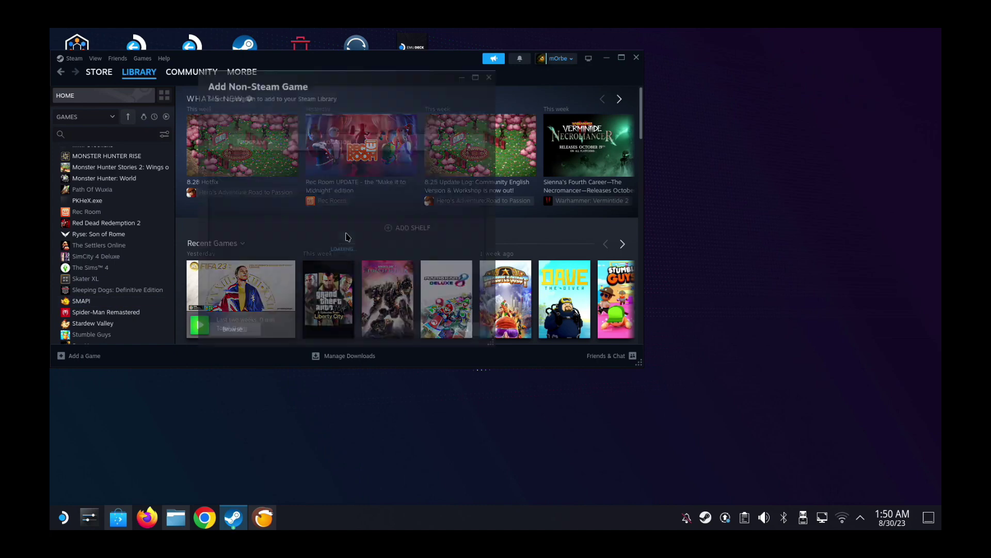
{"action": "left_click", "coordinate": [227, 340]}
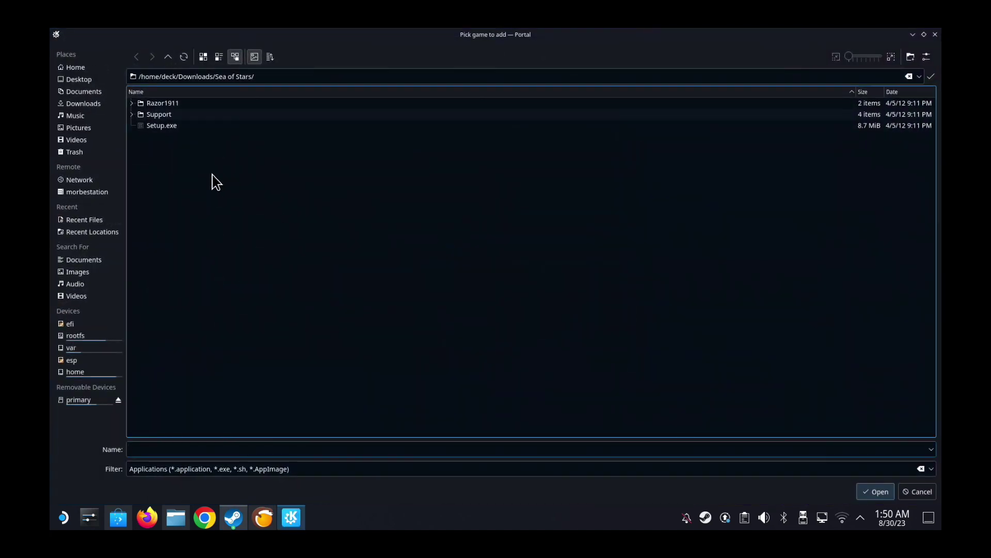
{"action": "left_click", "coordinate": [87, 68]}
{"action": "left_click", "coordinate": [157, 159]}
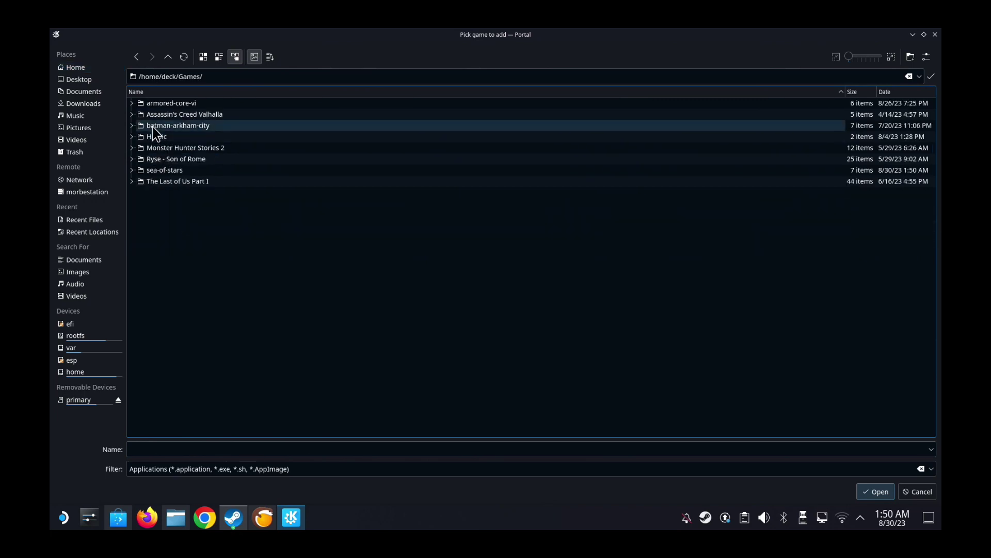
{"action": "left_click", "coordinate": [173, 169]}
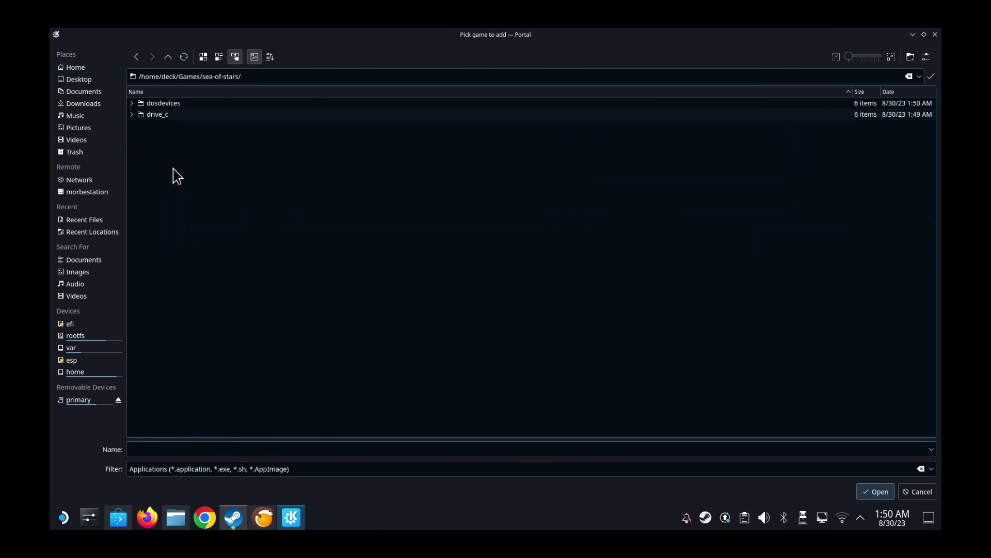
{"action": "left_click", "coordinate": [158, 114]}
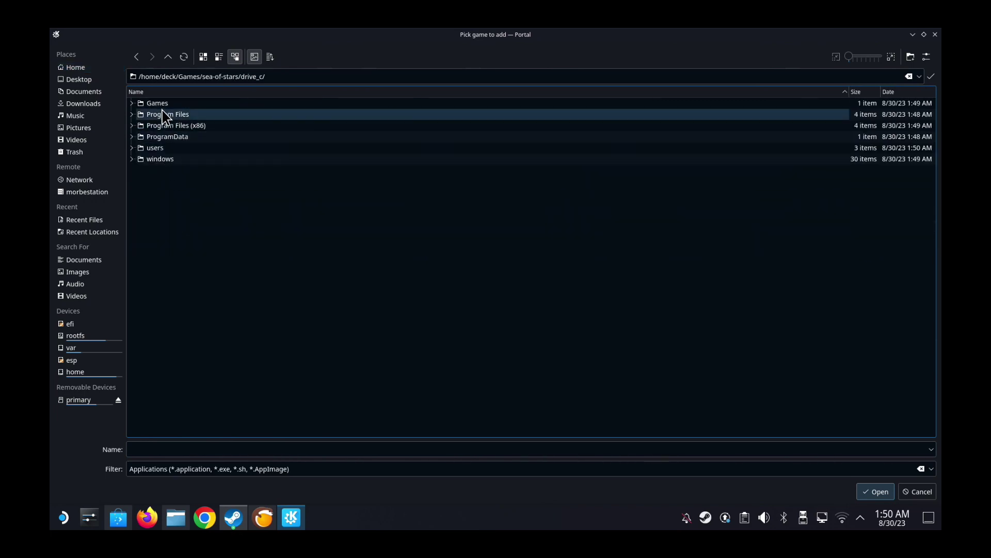
{"action": "left_click", "coordinate": [165, 105]}
{"action": "left_click", "coordinate": [165, 103]}
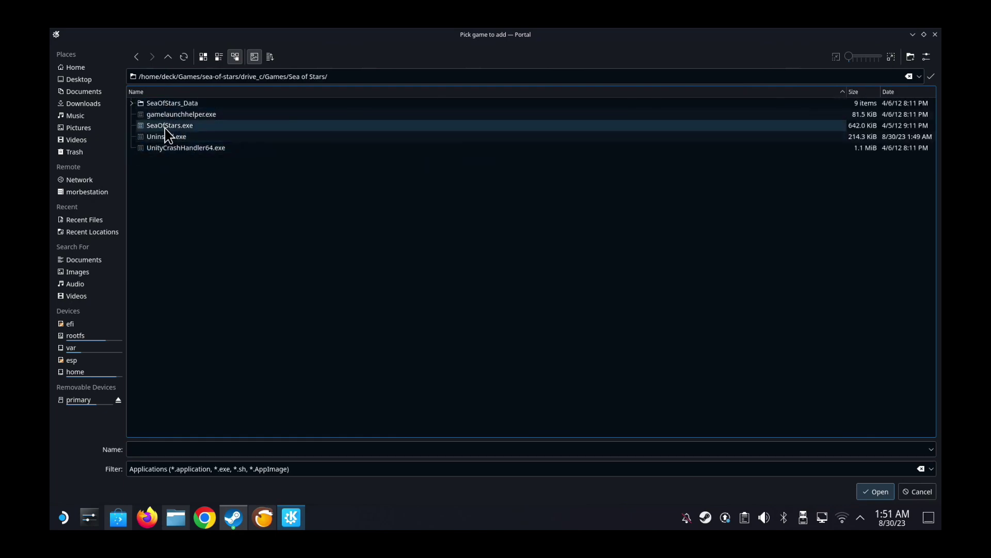
{"action": "double_click", "coordinate": [165, 128]}
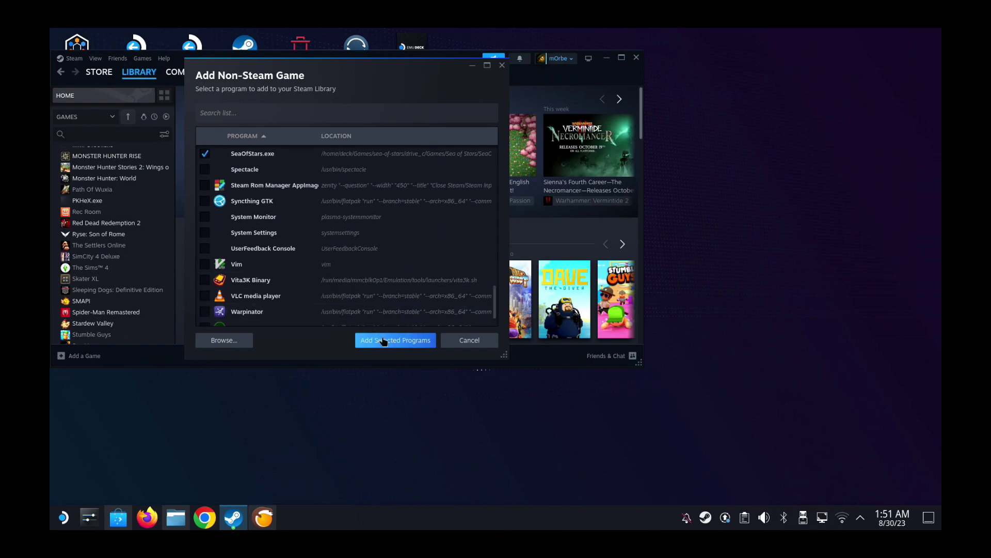
{"action": "left_click", "coordinate": [394, 341]}
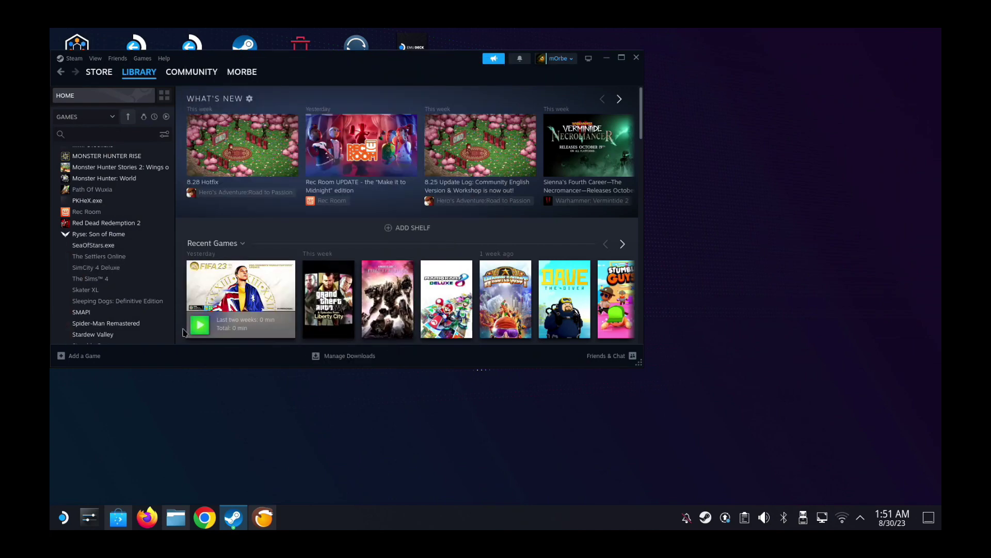
Step: Open the properties of the SeaOfStars.exe library entry and rename its shortcut to "Sea Of Stars"
{"action": "left_click", "coordinate": [85, 246]}
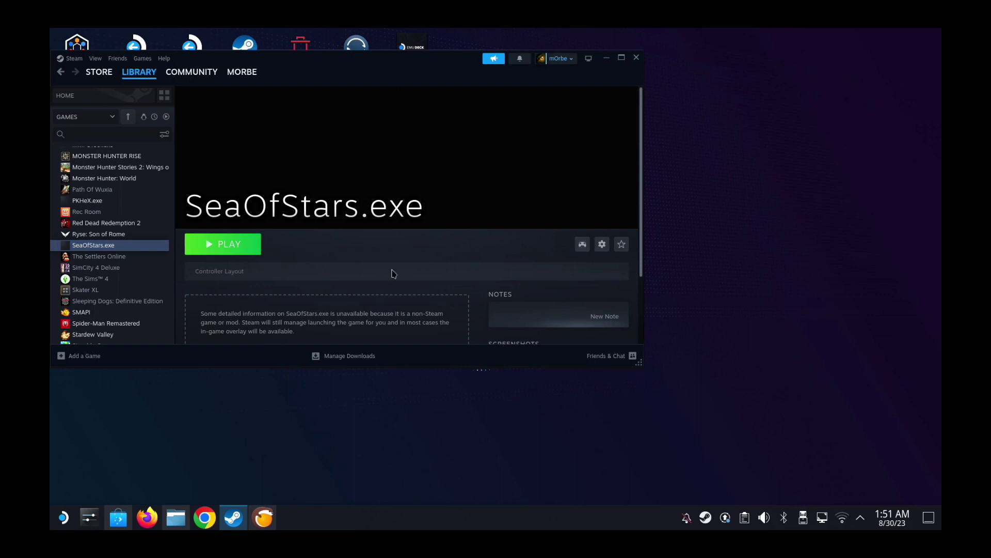
{"action": "left_click", "coordinate": [602, 244]}
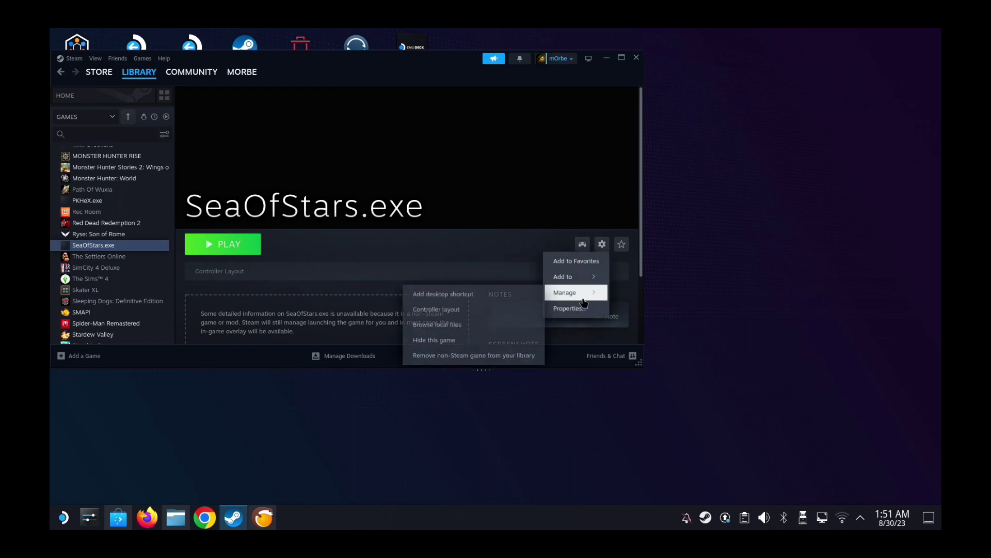
{"action": "left_click", "coordinate": [570, 309]}
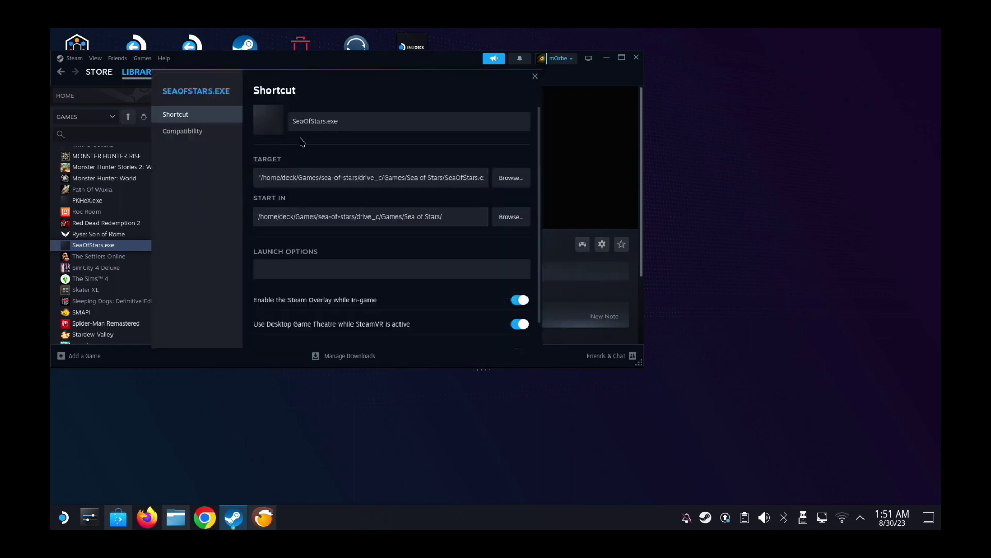
{"action": "left_click", "coordinate": [303, 121]}
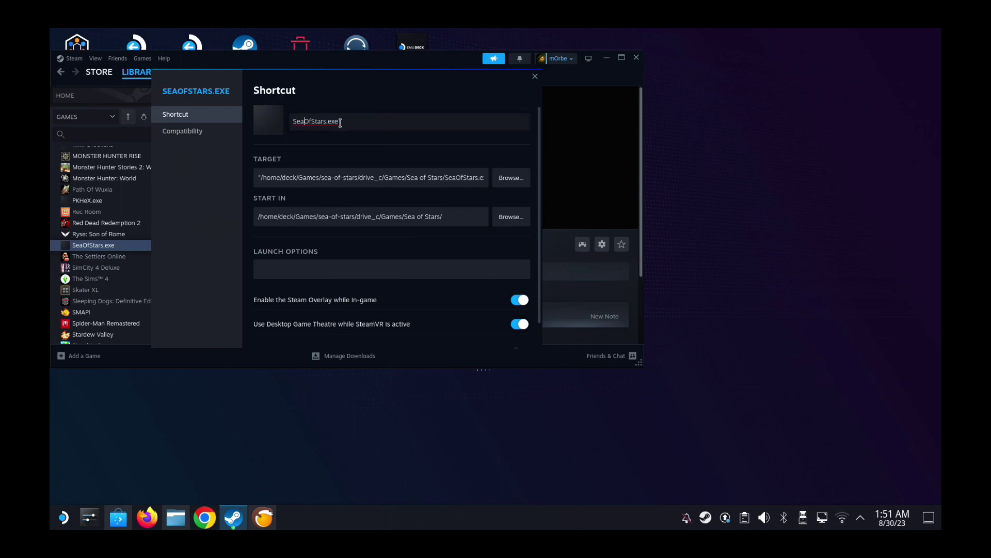
{"action": "left_click", "coordinate": [314, 123]}
{"action": "key", "text": "BackSpace"}
Step: Force the Proton Experimental compatibility tool for Sea Of Stars and close its properties
{"action": "left_click", "coordinate": [206, 135]}
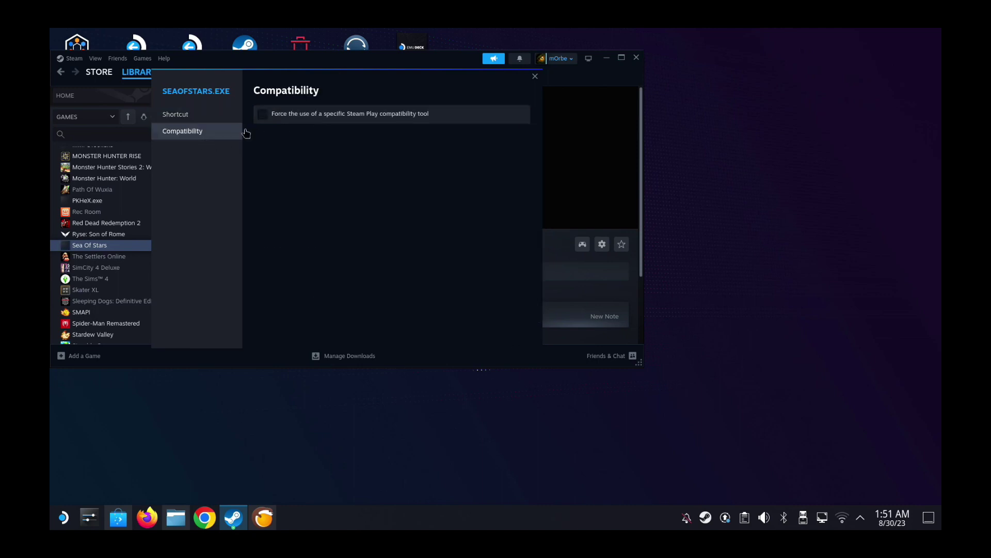
{"action": "left_click", "coordinate": [315, 122]}
{"action": "left_click", "coordinate": [316, 136]}
{"action": "left_click", "coordinate": [305, 178]}
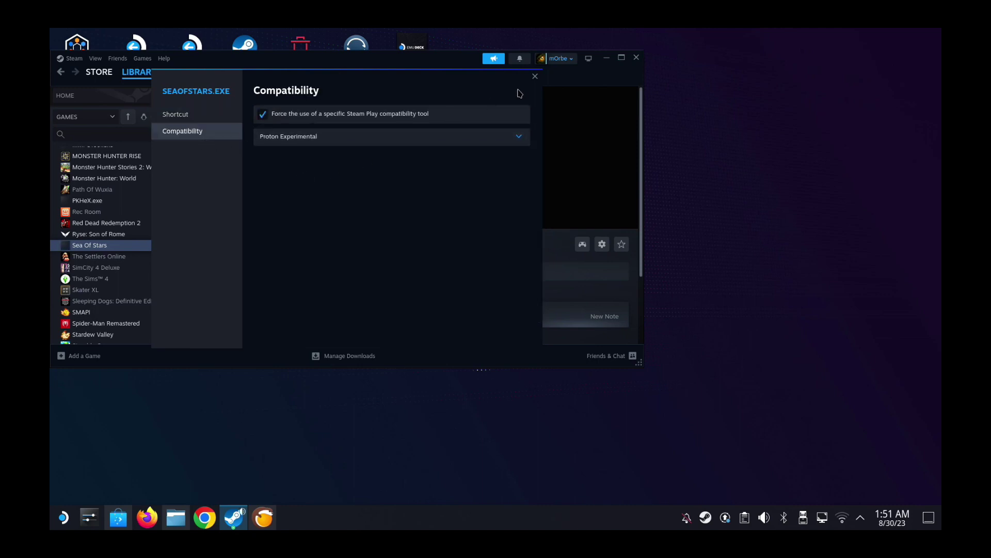
{"action": "left_click", "coordinate": [535, 76]}
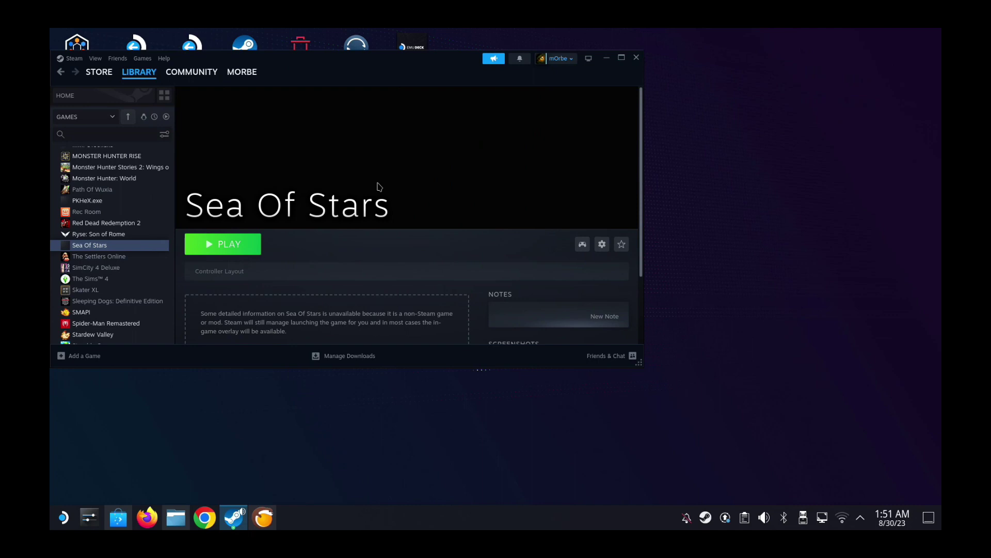
Step: Launch Sea Of Stars from the Steam library, continue to its main menu and quit the game
{"action": "left_click", "coordinate": [251, 253]}
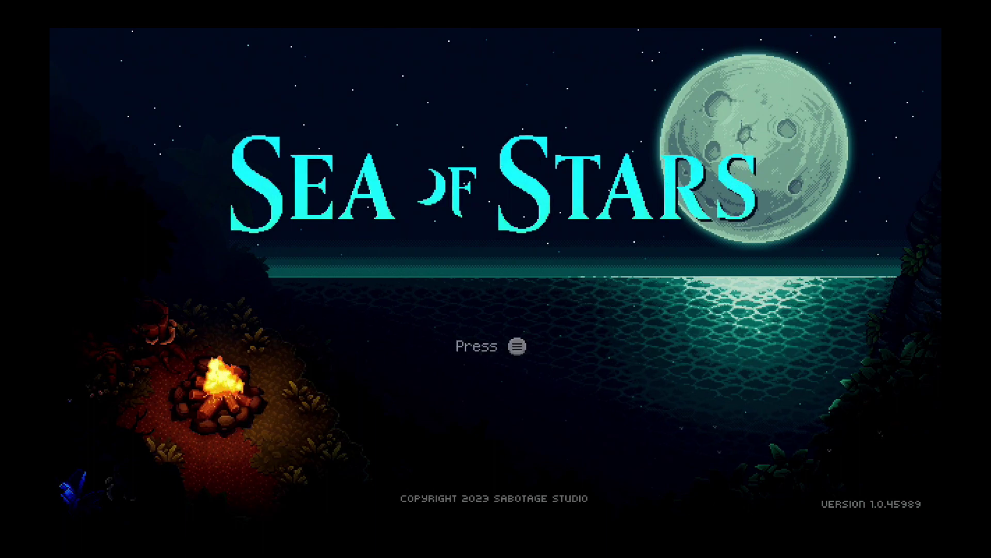
{"action": "key", "text": "Return"}
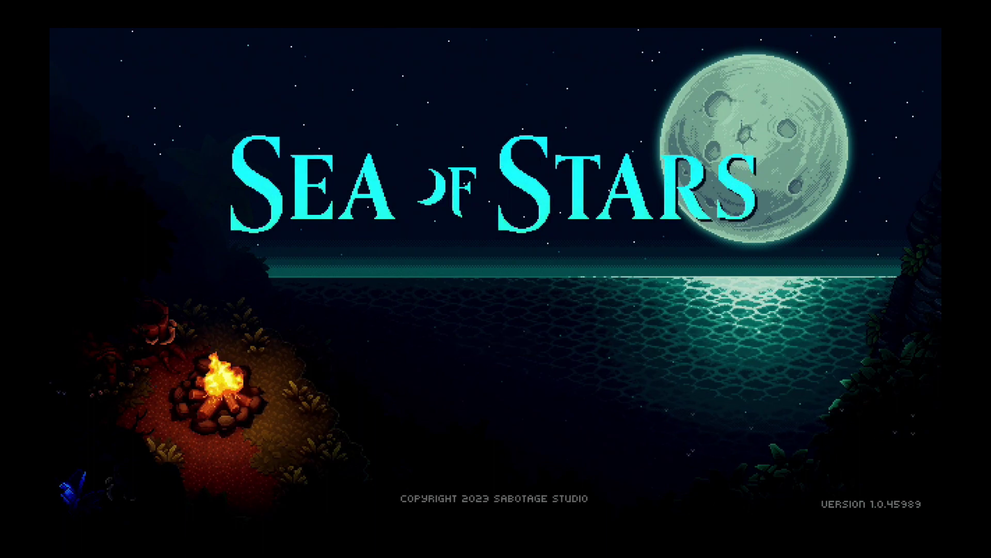
{"action": "key", "text": "Down"}
{"action": "key", "text": "Down"}
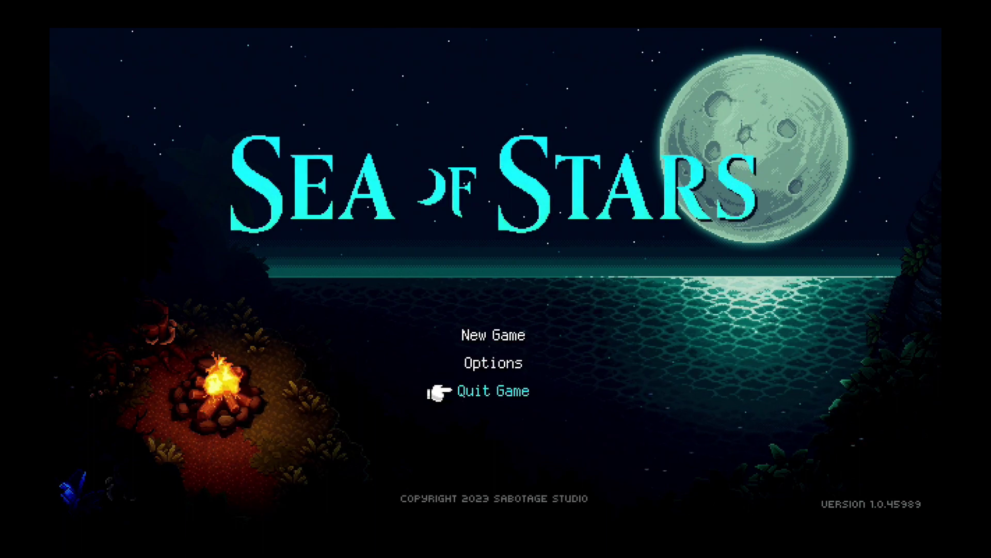
{"action": "key", "text": "Return"}
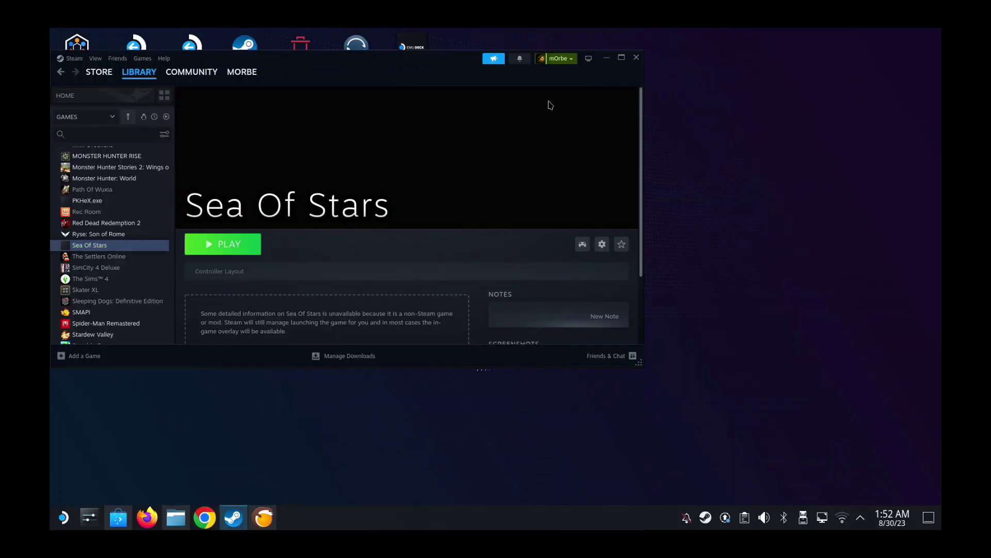
Step: Leave the desktop Steam client and, in Gaming Mode, open the artwork browser for Sea Of Stars
{"action": "left_click", "coordinate": [638, 58]}
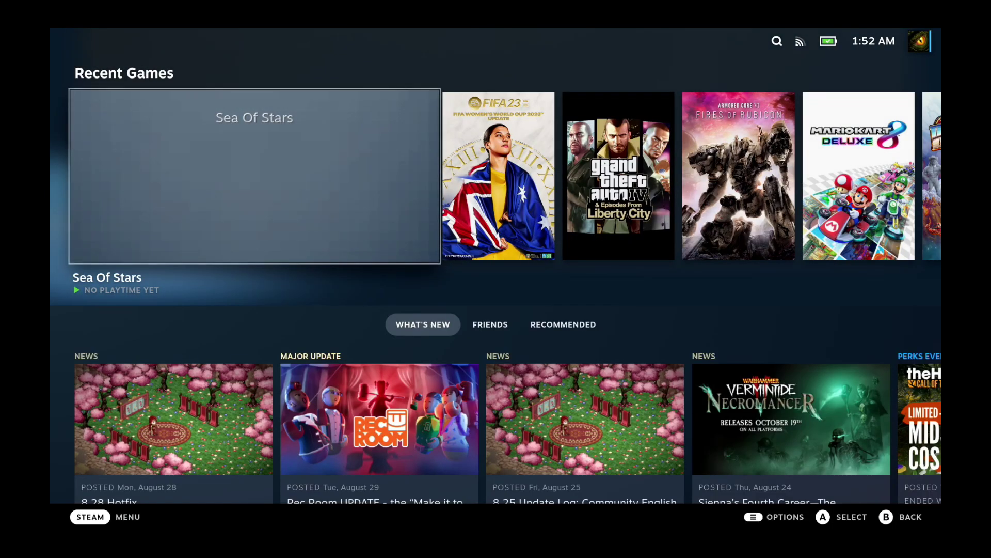
{"action": "key", "text": "Menu"}
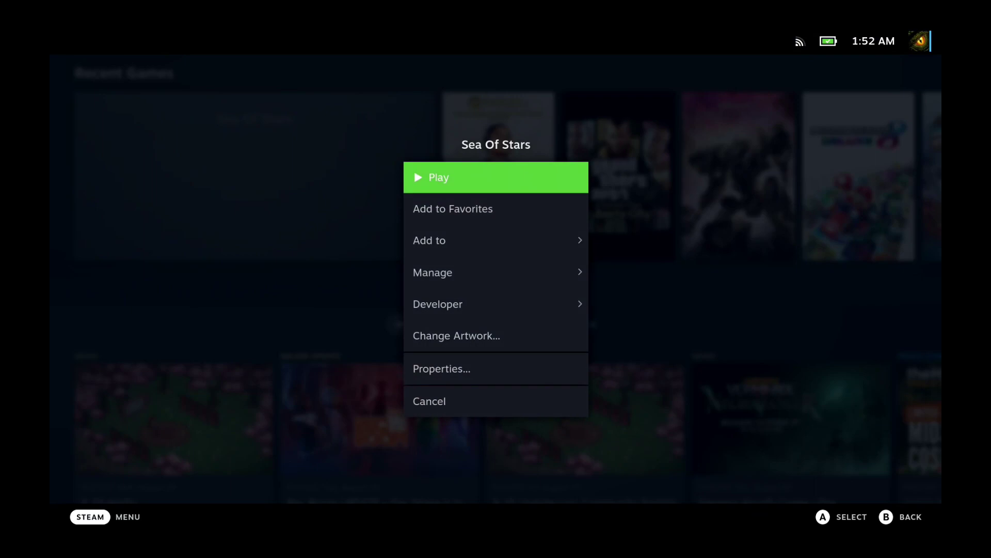
{"action": "key", "text": "Up"}
{"action": "key", "text": "Up"}
{"action": "key", "text": "Up"}
{"action": "key", "text": "Return"}
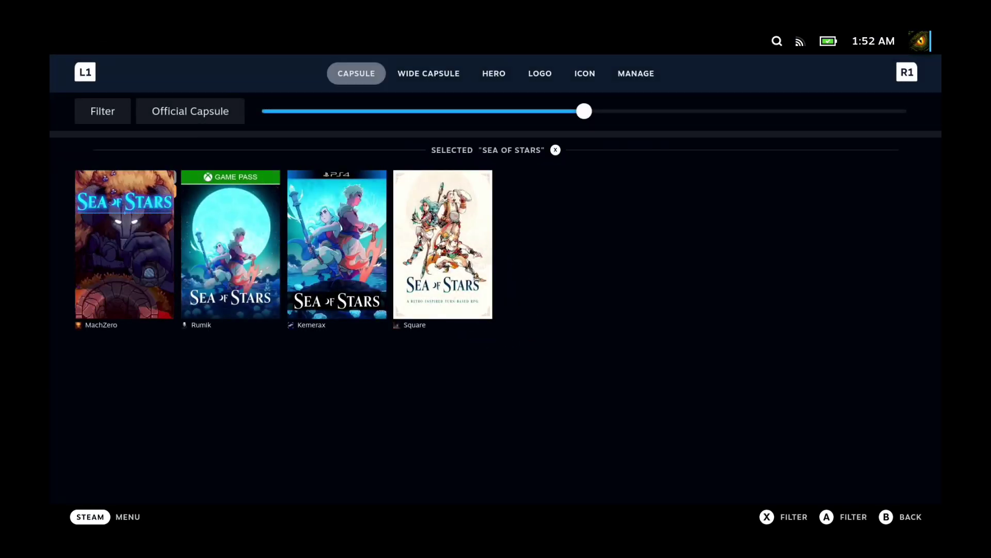
Step: Apply the official English capsule artwork to Sea Of Stars
{"action": "key", "text": "Return"}
{"action": "key", "text": "Down"}
{"action": "key", "text": "Return"}
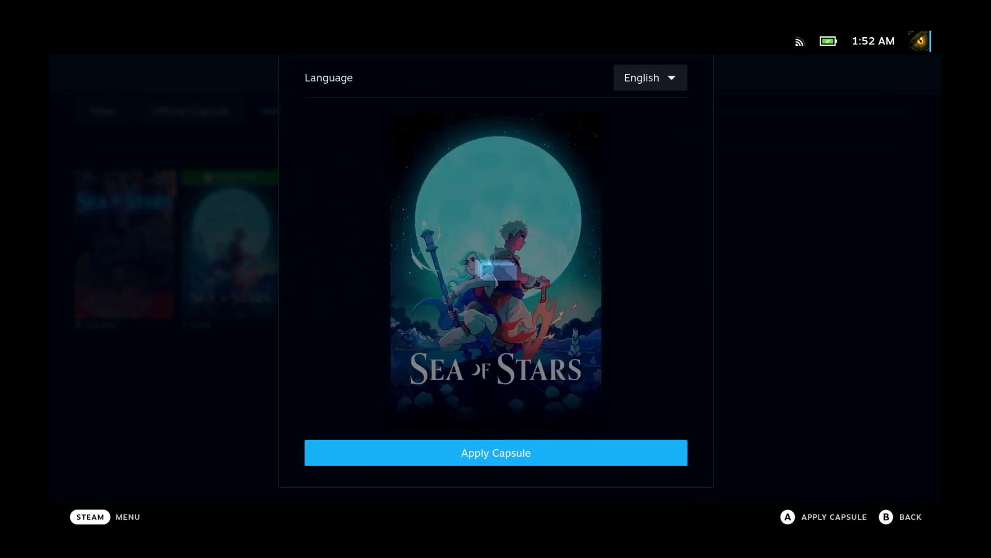
Step: Apply wide capsule and hero artwork to Sea Of Stars
{"action": "key", "text": "Page_Down"}
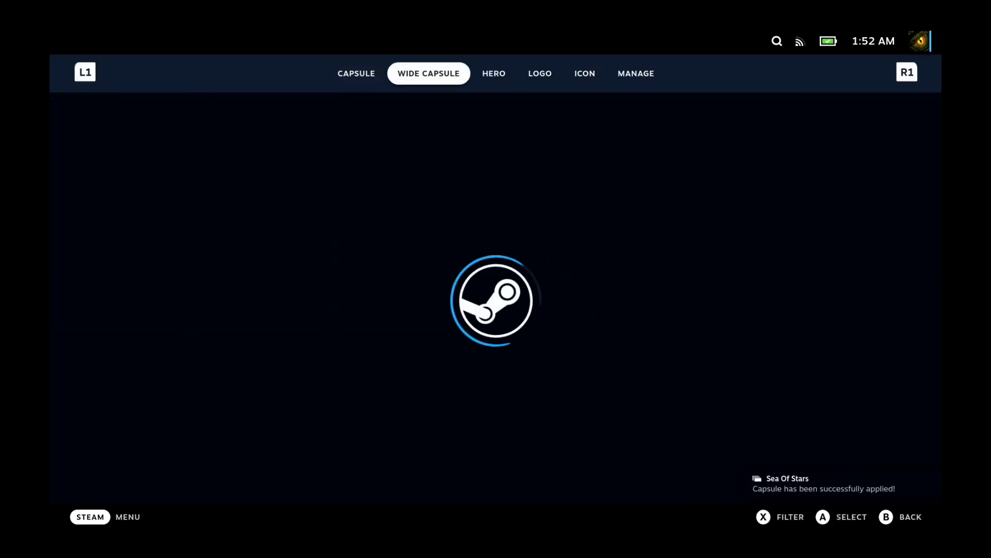
{"action": "key", "text": "Down"}
{"action": "key", "text": "Return"}
{"action": "key", "text": "Return"}
{"action": "key", "text": "Page_Down"}
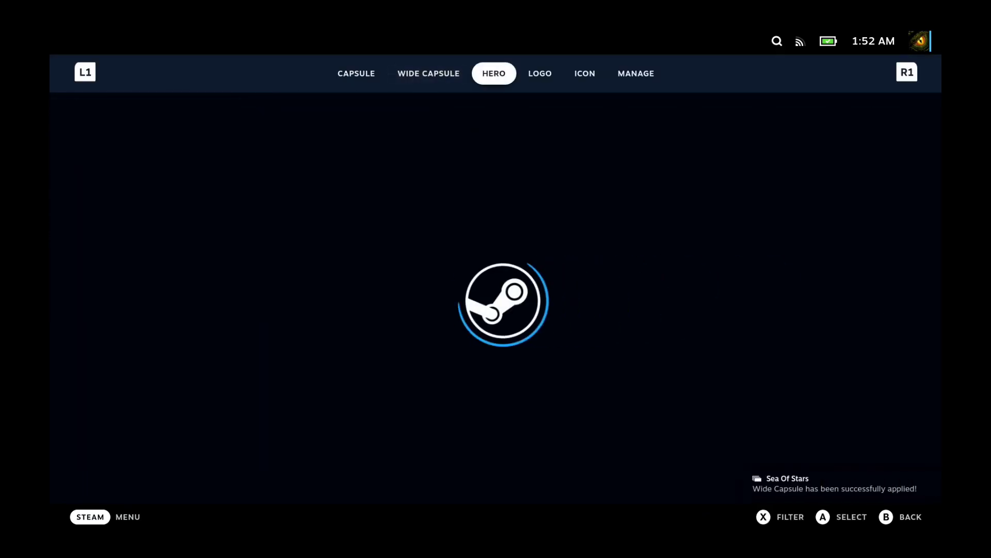
{"action": "key", "text": "Down"}
{"action": "key", "text": "Return"}
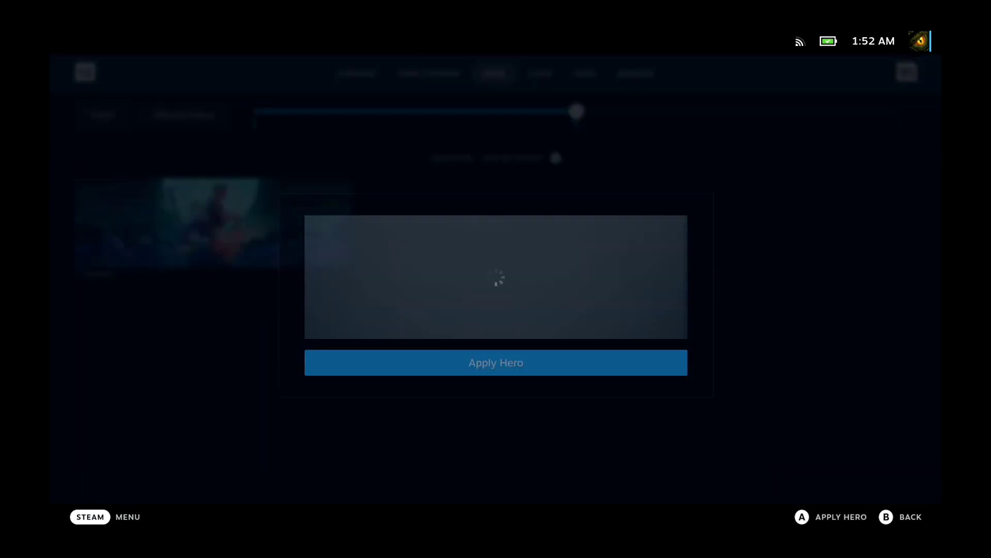
{"action": "key", "text": "Return"}
Step: Apply the official logo to Sea Of Stars
{"action": "key", "text": "Page_Down"}
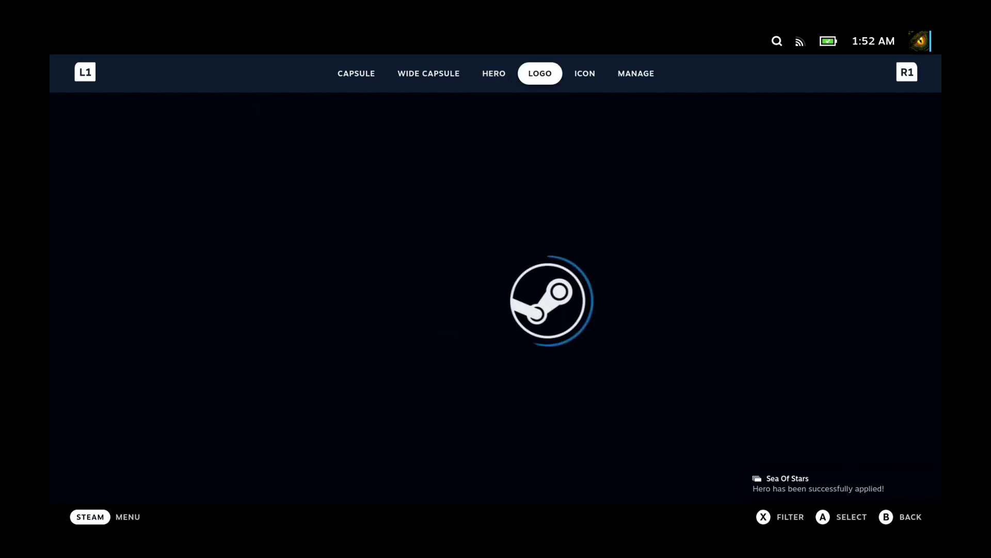
{"action": "key", "text": "Down"}
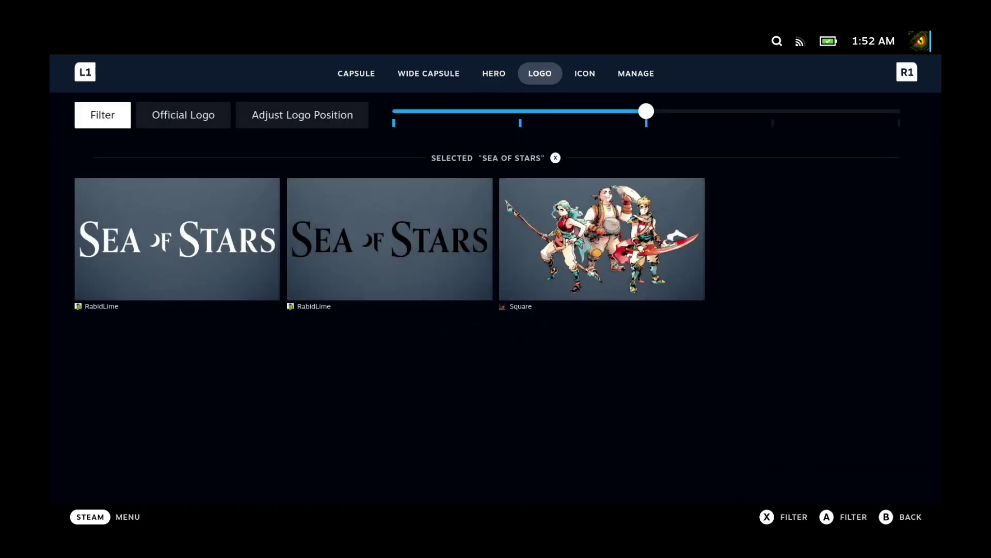
{"action": "key", "text": "Right"}
{"action": "key", "text": "Return"}
{"action": "key", "text": "Down"}
{"action": "key", "text": "Return"}
Step: Apply the icon showing the two main characters to Sea Of Stars and dismiss the Steam restart request
{"action": "key", "text": "Page_Down"}
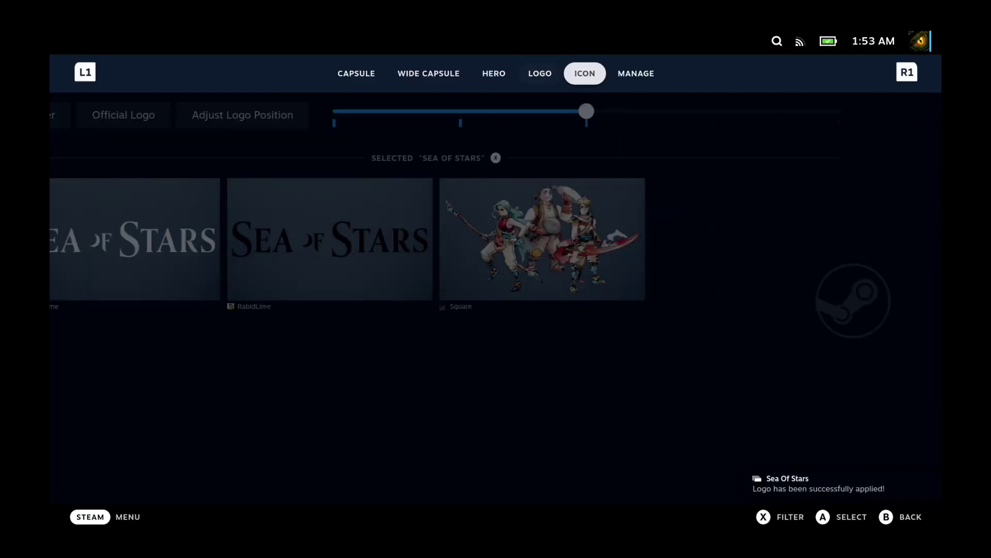
{"action": "key", "text": "Down"}
{"action": "key", "text": "Right"}
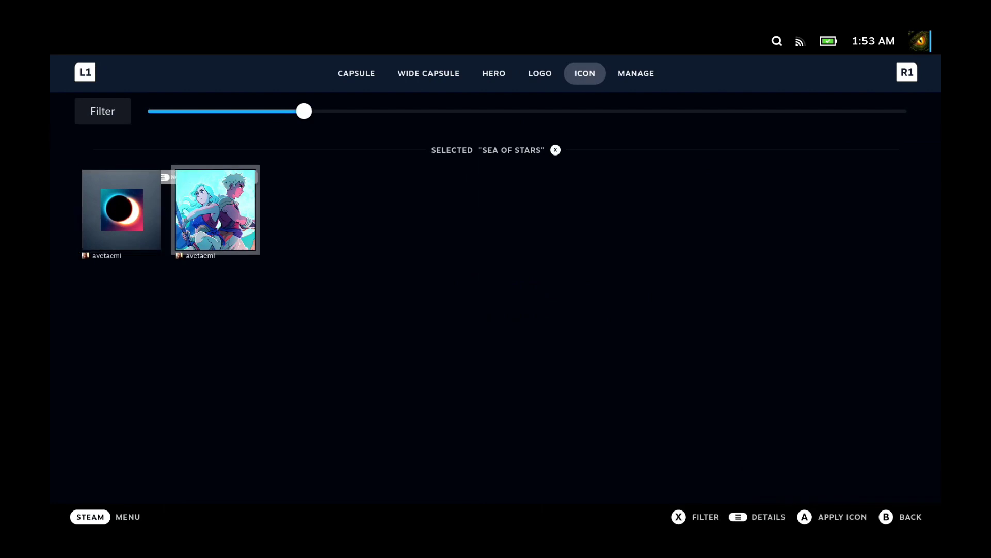
{"action": "key", "text": "Return"}
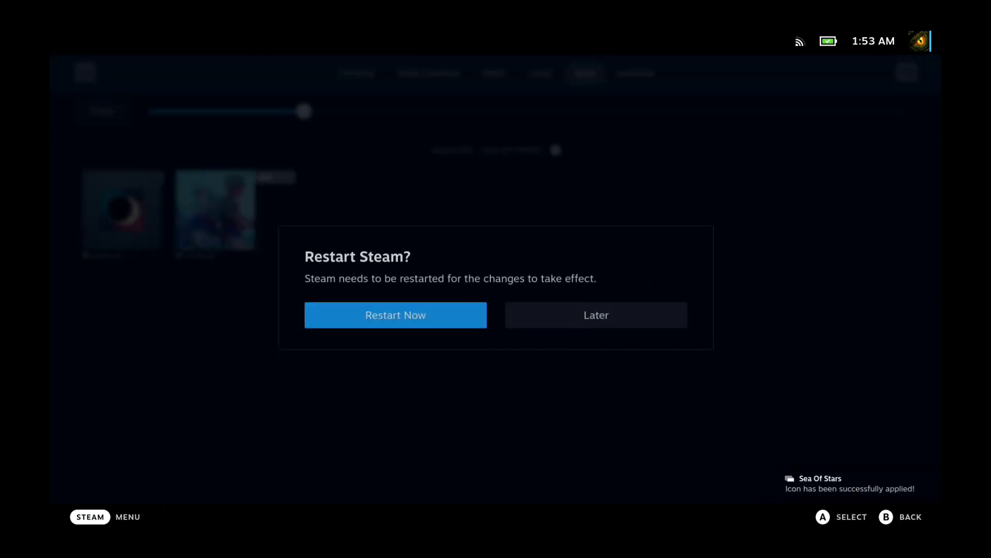
{"action": "key", "text": "Escape"}
{"action": "key", "text": "Page_Down"}
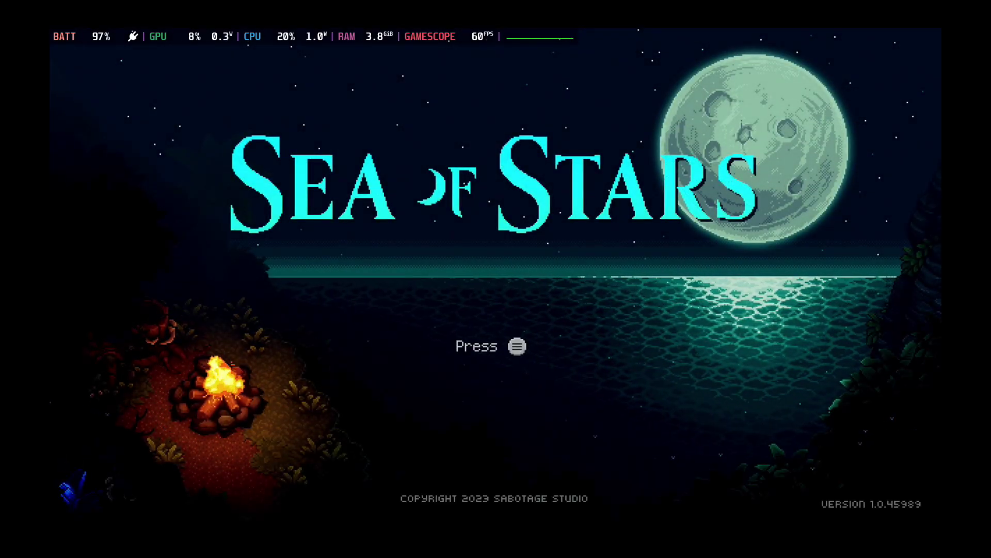
Step: Start a new game in Sea of Stars and select Zale as the party leader
{"action": "key", "text": "Return"}
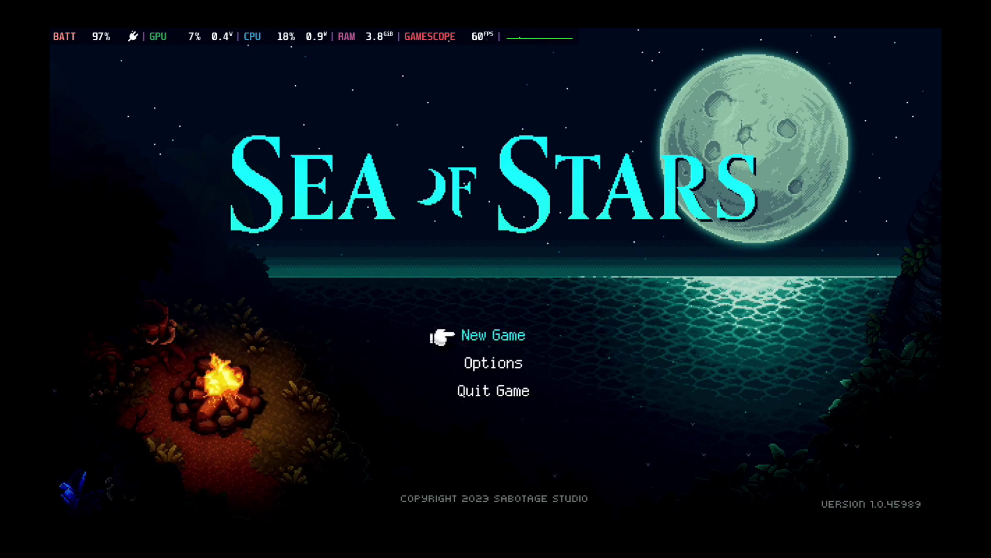
{"action": "key", "text": "Return"}
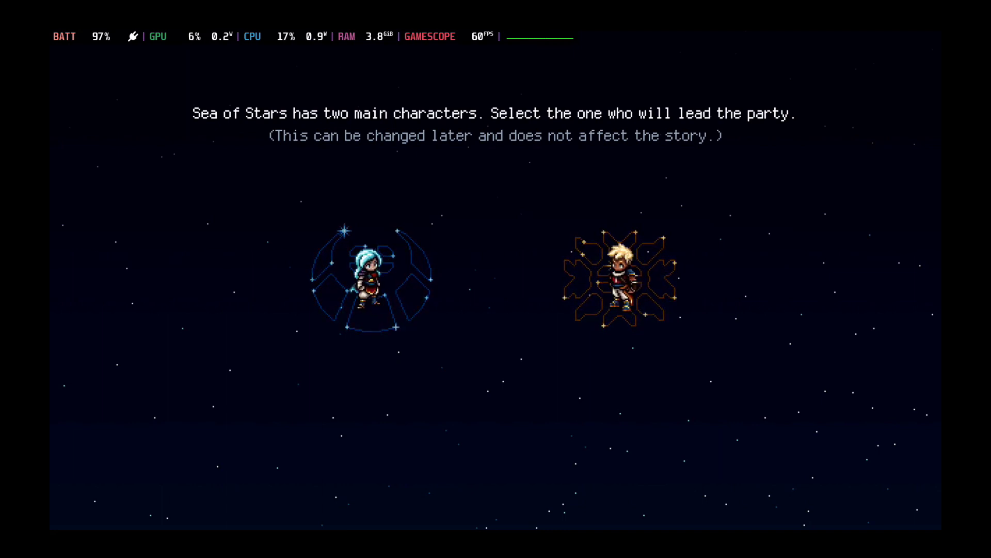
{"action": "key", "text": "Right"}
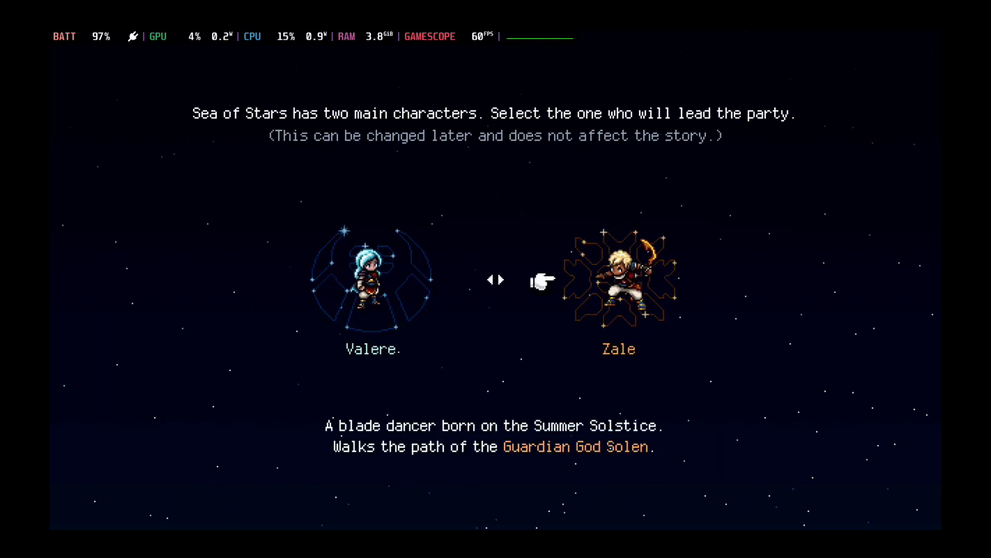
{"action": "key", "text": "Left"}
{"action": "key", "text": "Right"}
{"action": "key", "text": "Return"}
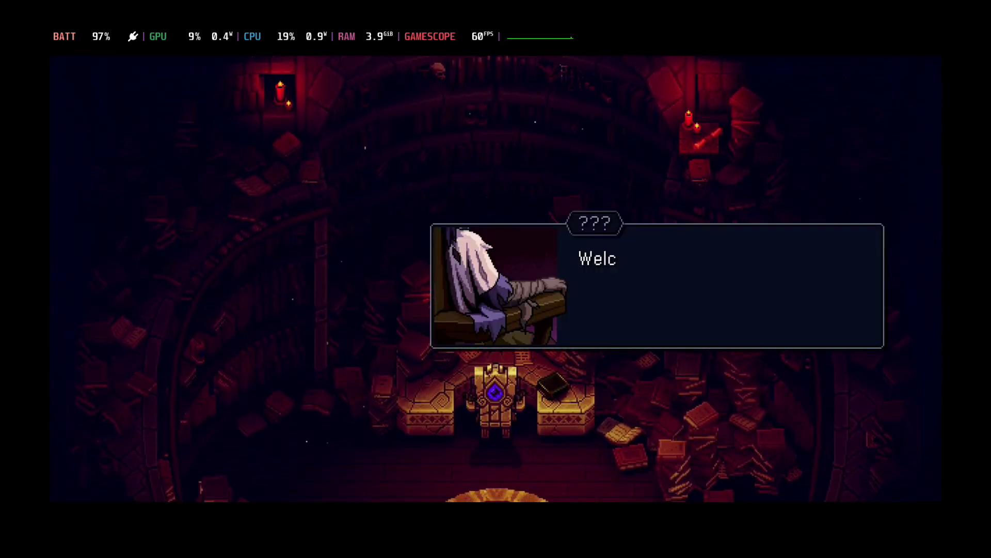
Step: Advance through the Archivist's opening dialogue in the library
{"action": "key", "text": "Return"}
{"action": "key", "text": "Return"}
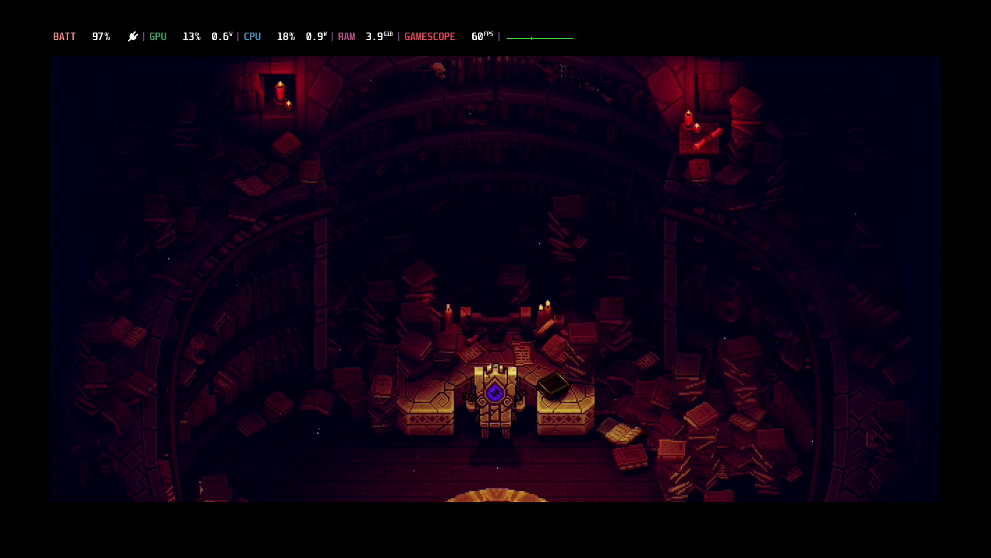
{"action": "key", "text": "Return"}
{"action": "key", "text": "Return"}
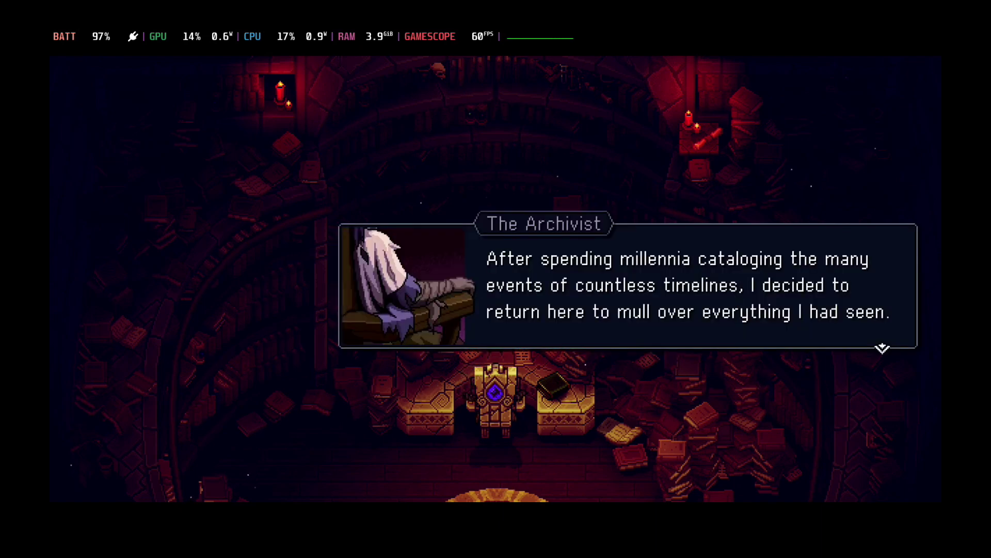
{"action": "key", "text": "Return"}
{"action": "key", "text": "Return"}
{"action": "key", "text": "Return"}
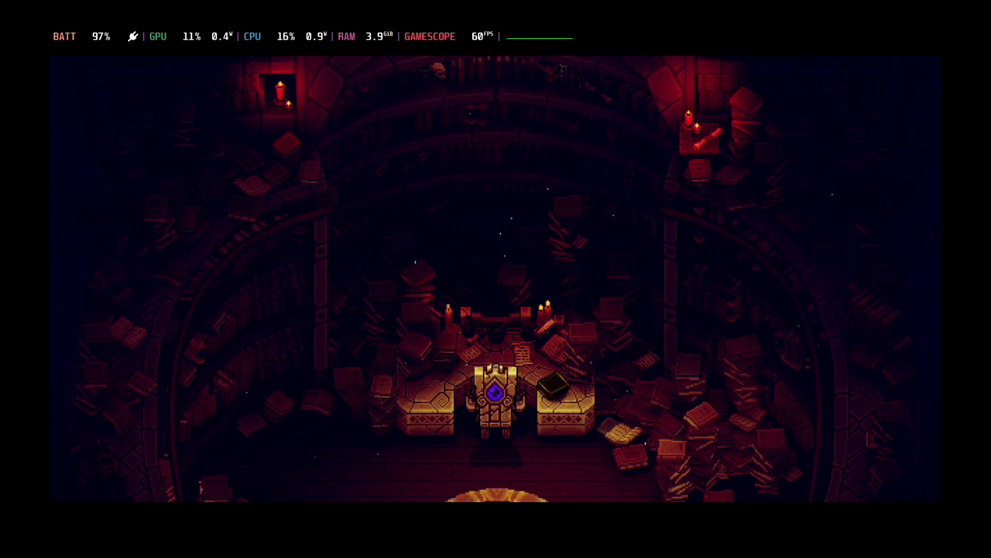
{"action": "key", "text": "Return"}
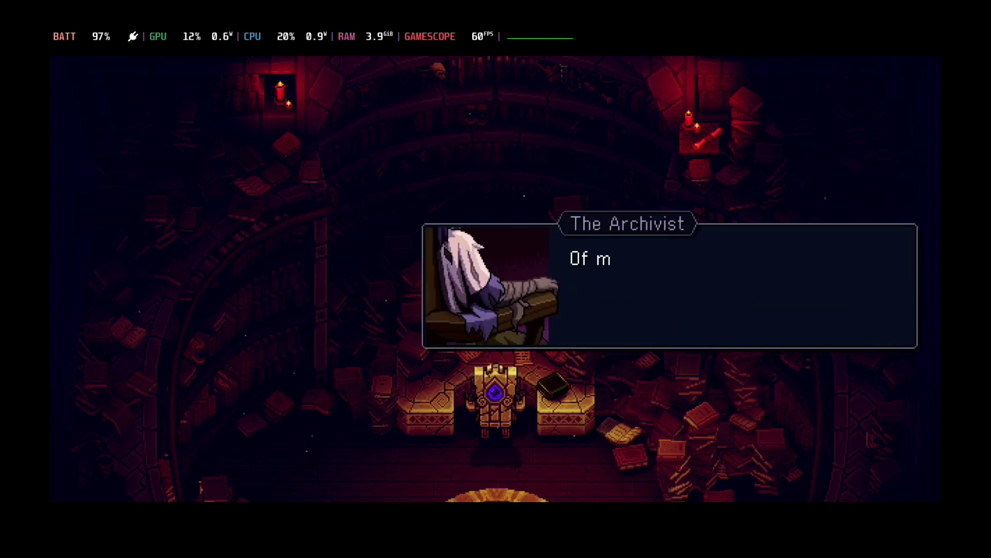
{"action": "key", "text": "Return"}
{"action": "key", "text": "Return"}
{"action": "key", "text": "Return"}
{"action": "key", "text": "Return"}
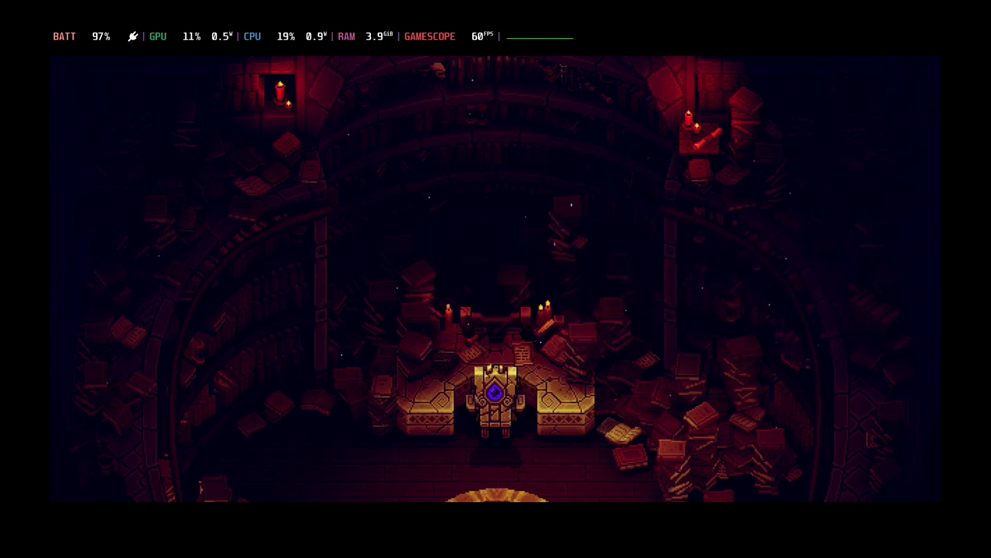
{"action": "key", "text": "Return"}
{"action": "key", "text": "Return"}
{"action": "key", "text": "Return"}
{"action": "key", "text": "Return"}
{"action": "key", "text": "Return"}
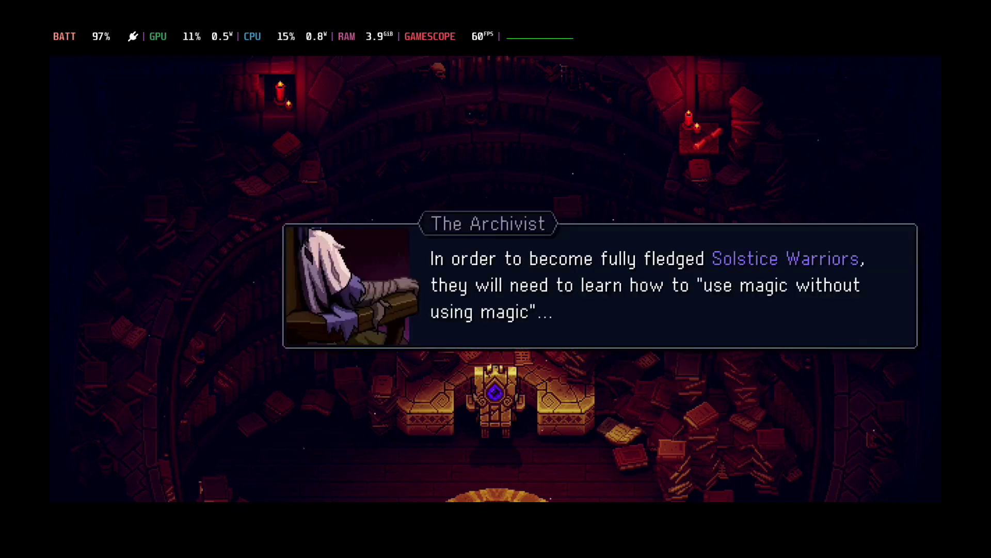
{"action": "key", "text": "Return"}
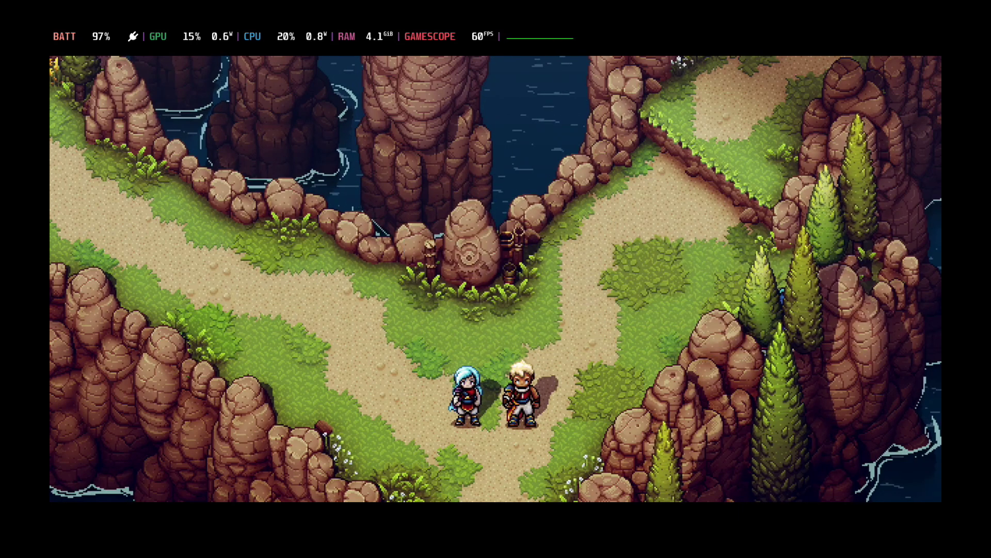
Step: Advance the conversation at the forked mountain path until the battle against the Wanderer begins
{"action": "key", "text": "Return"}
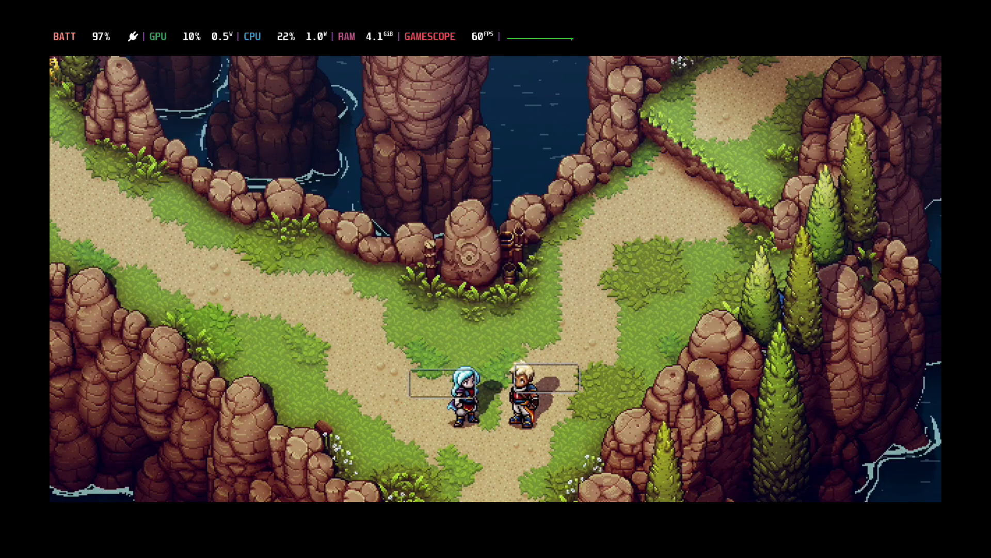
{"action": "key", "text": "Return"}
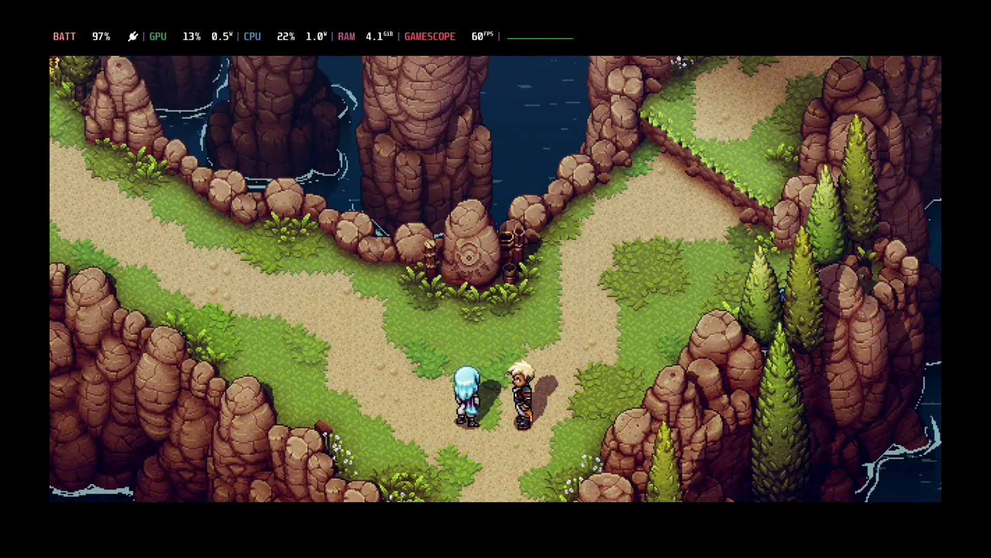
{"action": "key", "text": "Return"}
{"action": "key", "text": "Return"}
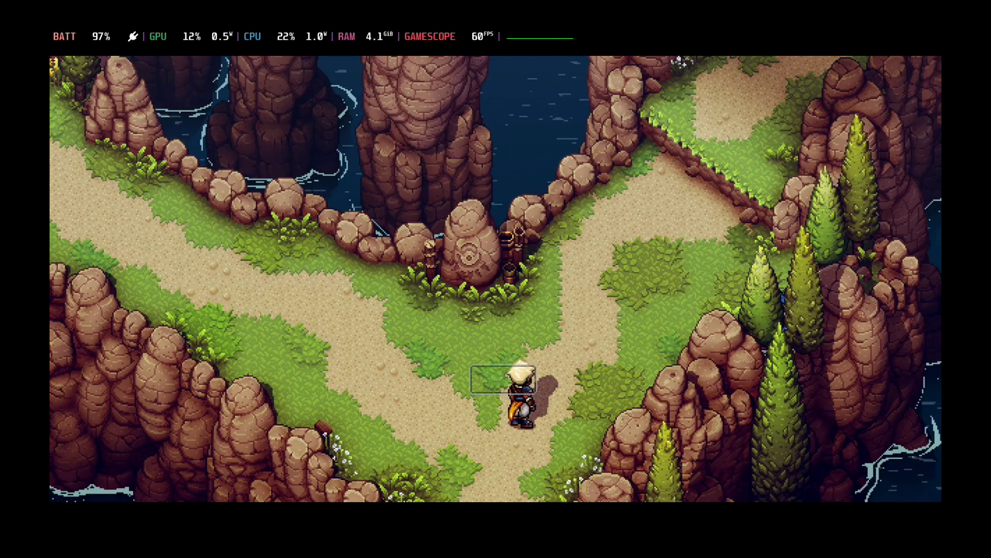
{"action": "key", "text": "Return"}
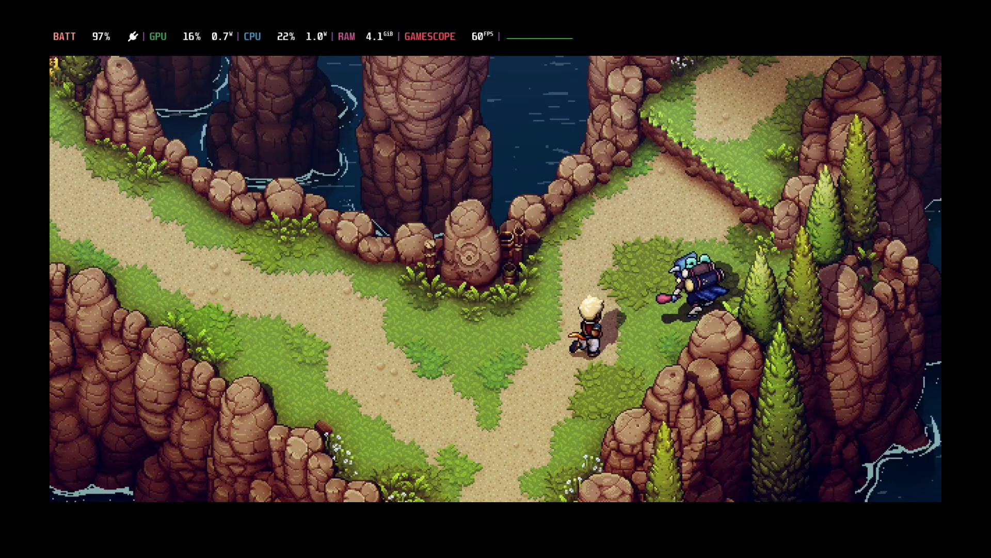
{"action": "key", "text": "Return"}
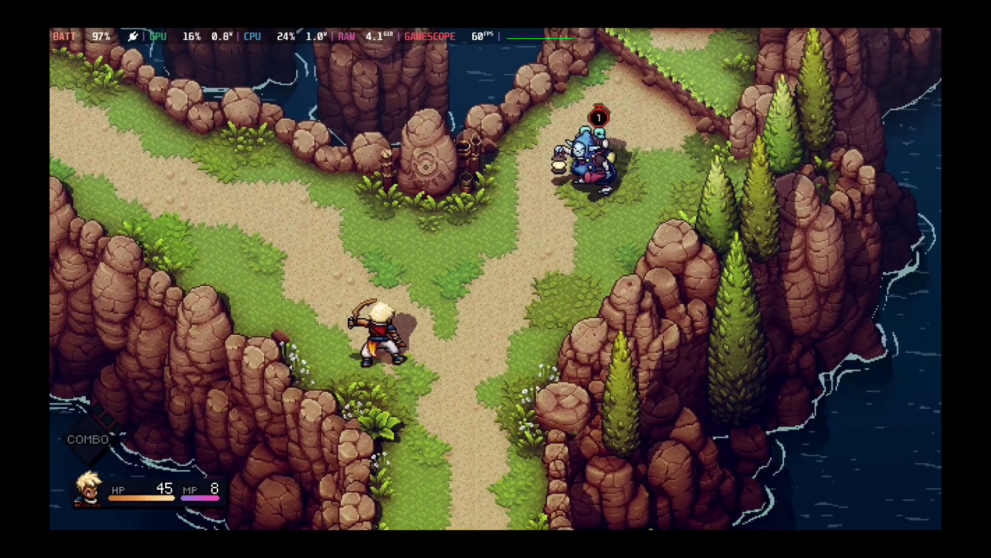
Step: Fight the Wanderer with Zale's basic attack
{"action": "key", "text": "Up"}
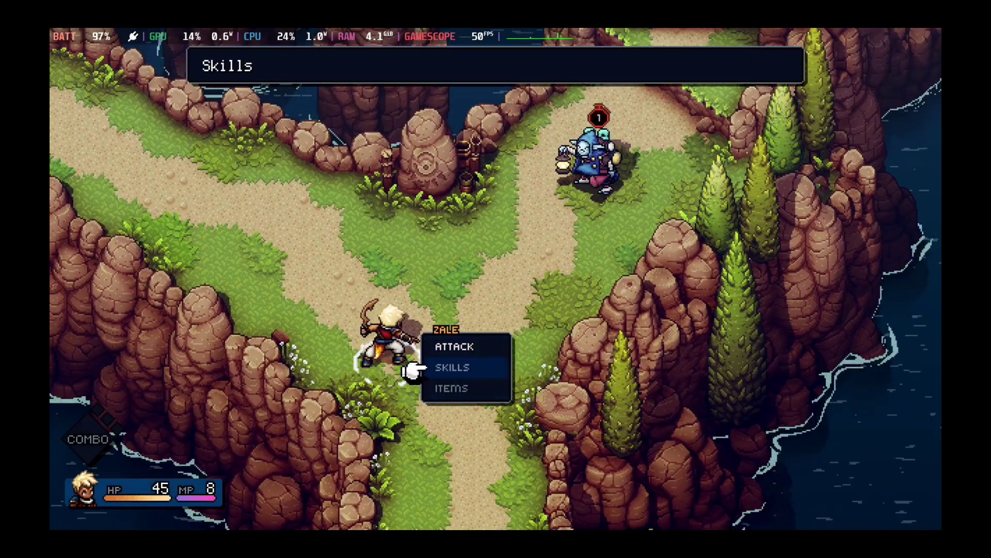
{"action": "key", "text": "Down"}
{"action": "key", "text": "Down"}
{"action": "key", "text": "Return"}
{"action": "key", "text": "Return"}
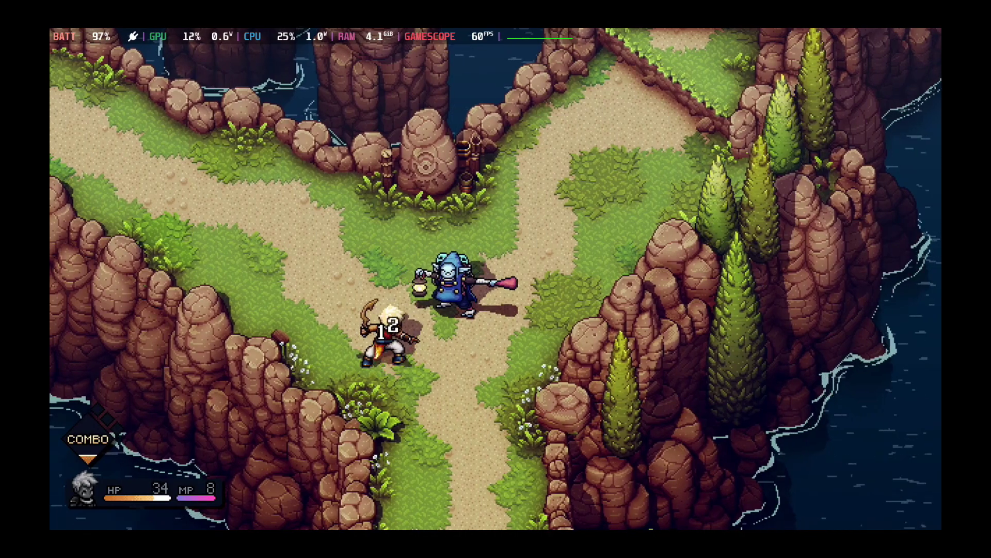
{"action": "key", "text": "Return"}
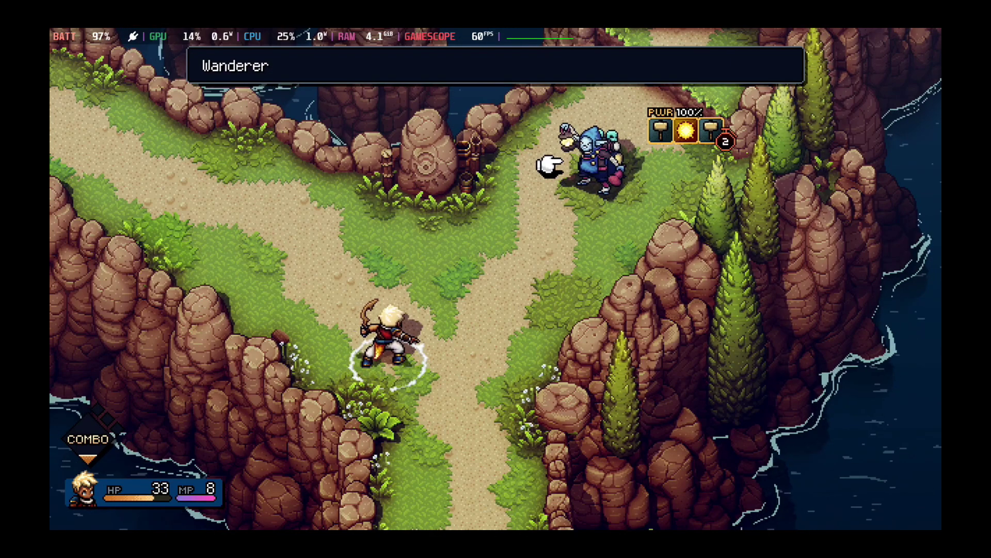
{"action": "key", "text": "Return"}
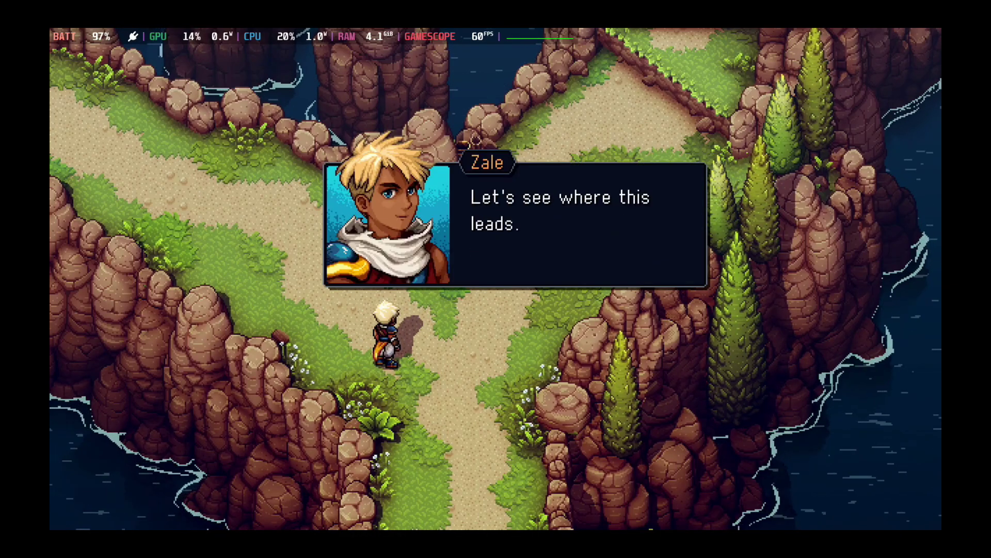
Step: Finish Zale's dialogue, continue along the mountain path and attack the Rochèvre with Zale
{"action": "key", "text": "Return"}
{"action": "key", "text": "Up"}
{"action": "key", "text": "Left"}
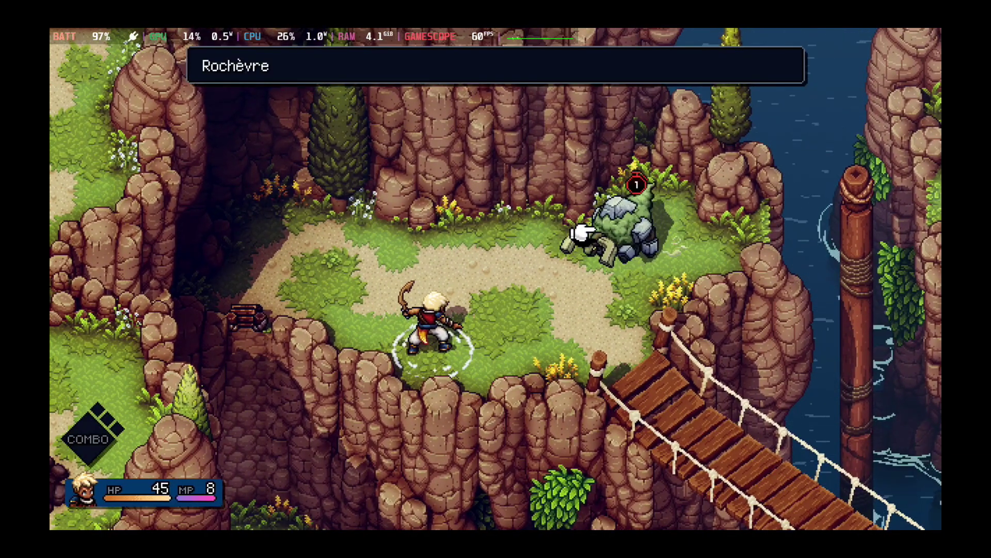
{"action": "key", "text": "Return"}
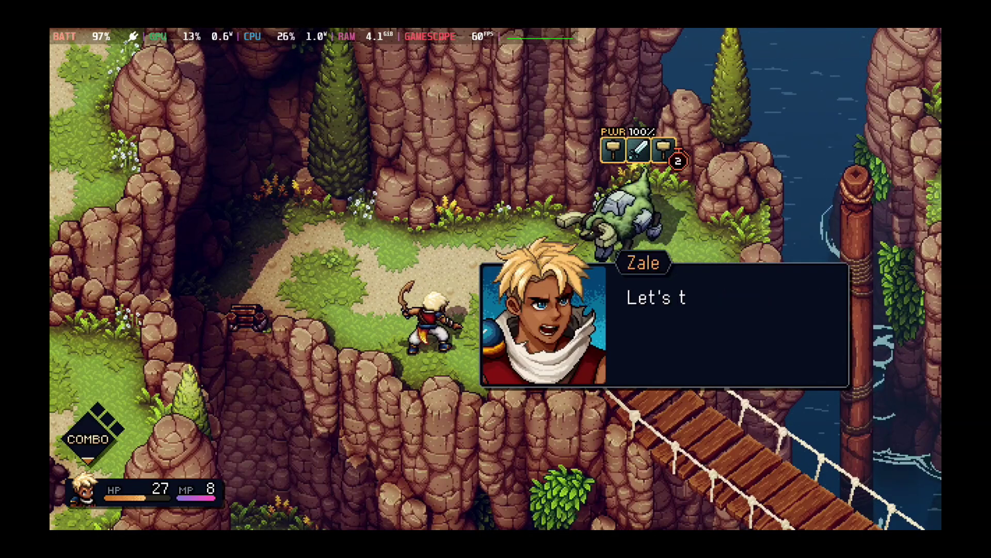
Step: Finish Zale's dialogue, cast a charged Sunball on the Rochèvre, and dismiss the tutorial message above the campfire ledge
{"action": "key", "text": "Return"}
{"action": "key", "text": "Return"}
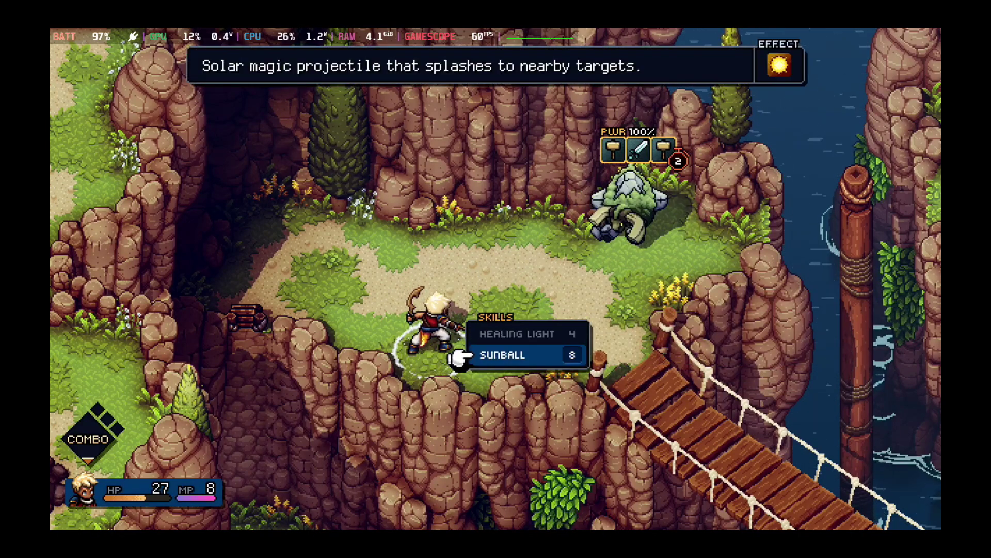
{"action": "key", "text": "Return"}
{"action": "key", "text": "Return"}
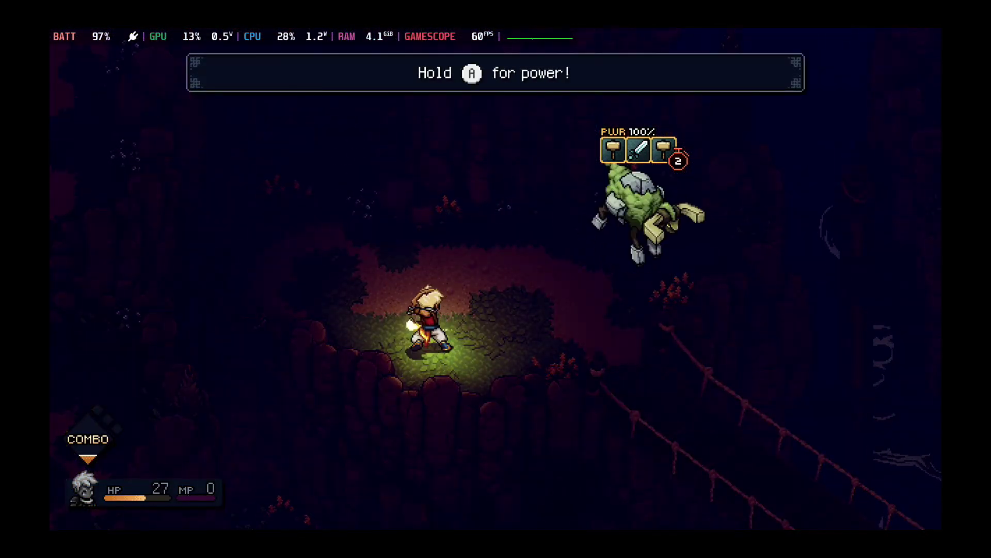
{"action": "key", "text": "Return"}
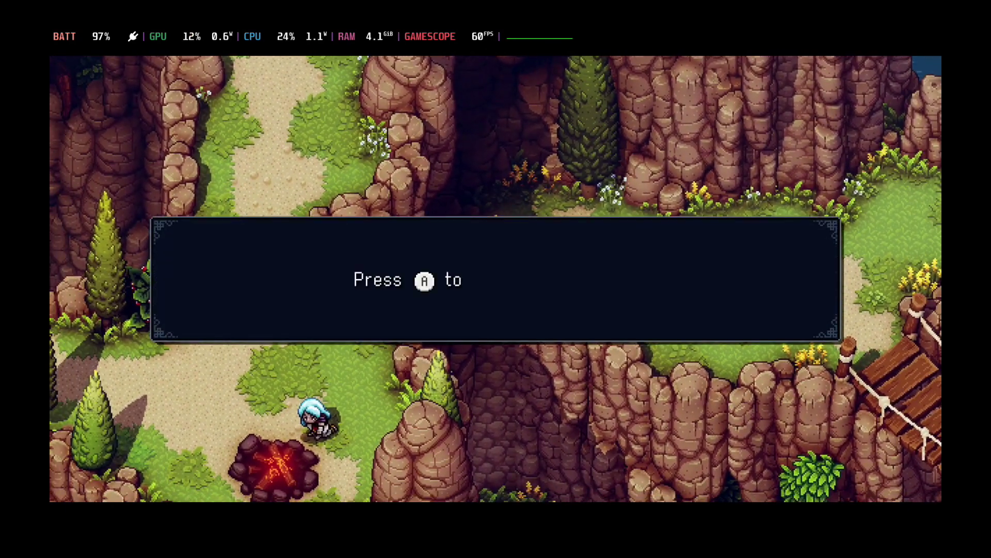
{"action": "key", "text": "Return"}
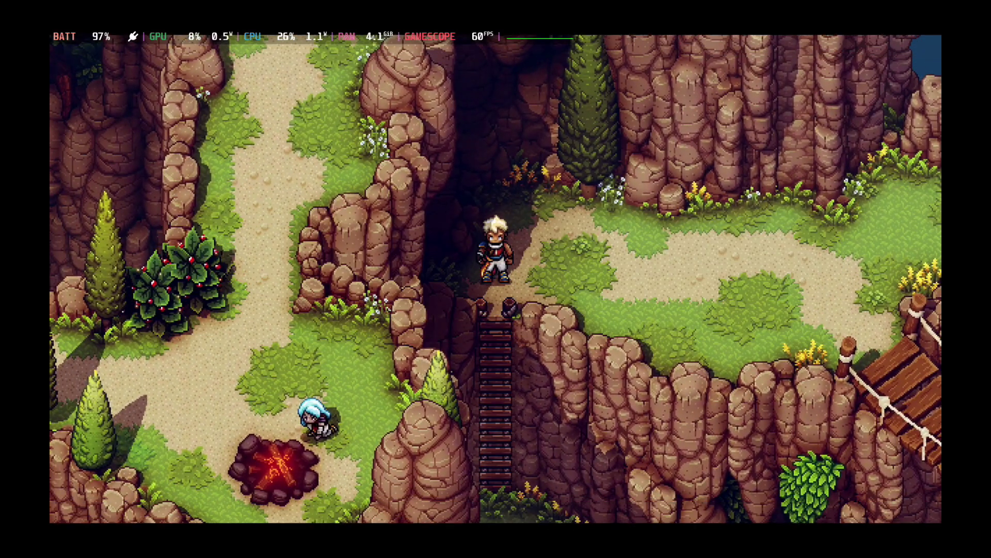
{"action": "key", "text": "Escape"}
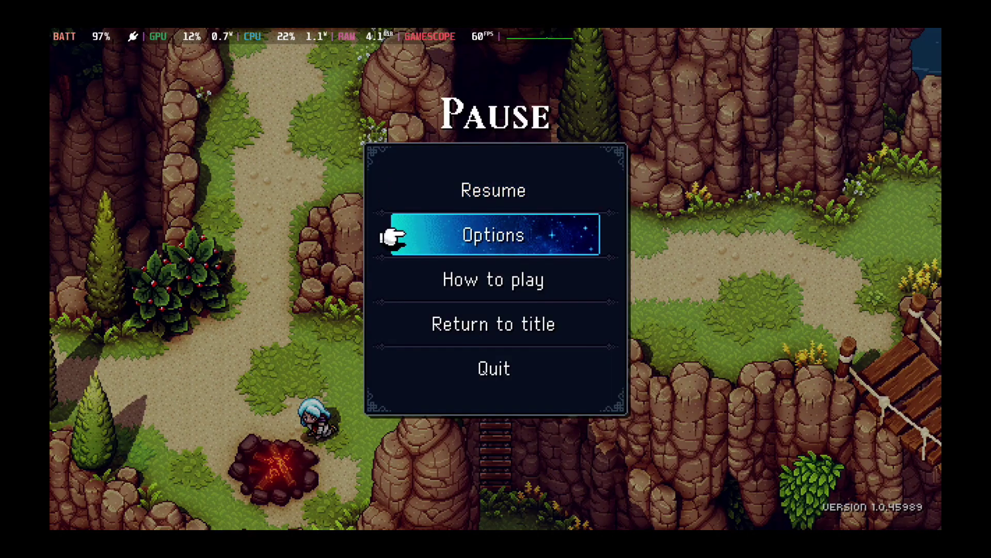
{"action": "key", "text": "Return"}
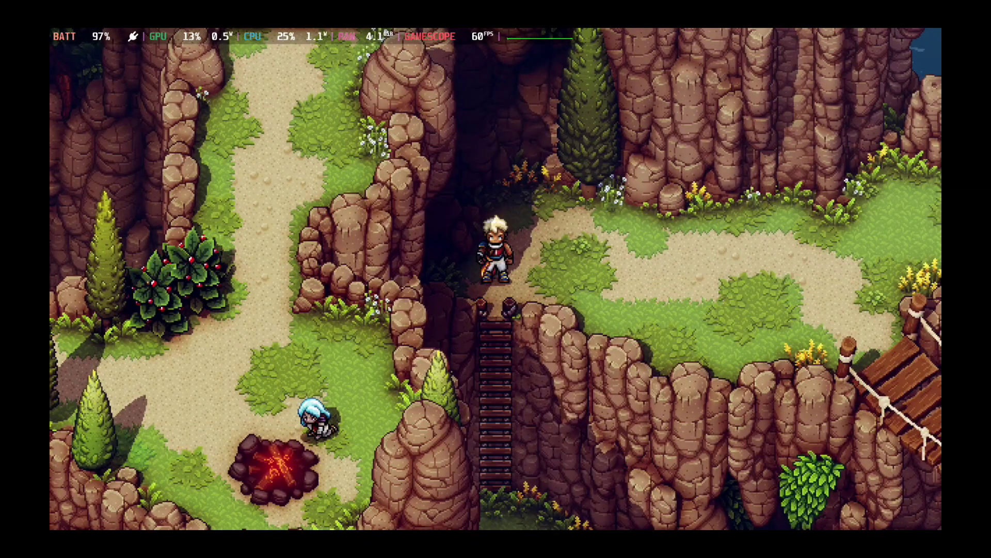
{"action": "key", "text": "Escape"}
{"action": "key", "text": "Up"}
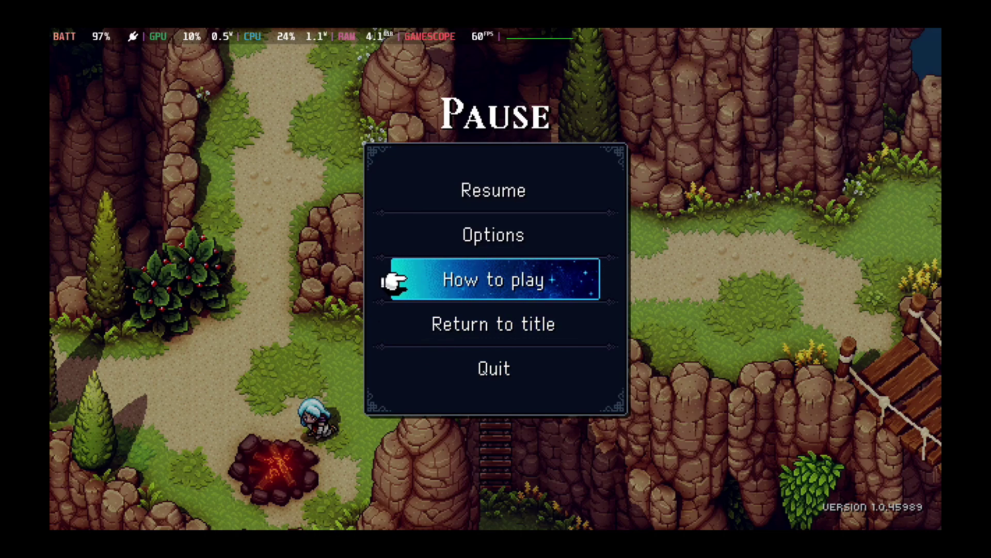
{"action": "key", "text": "Return"}
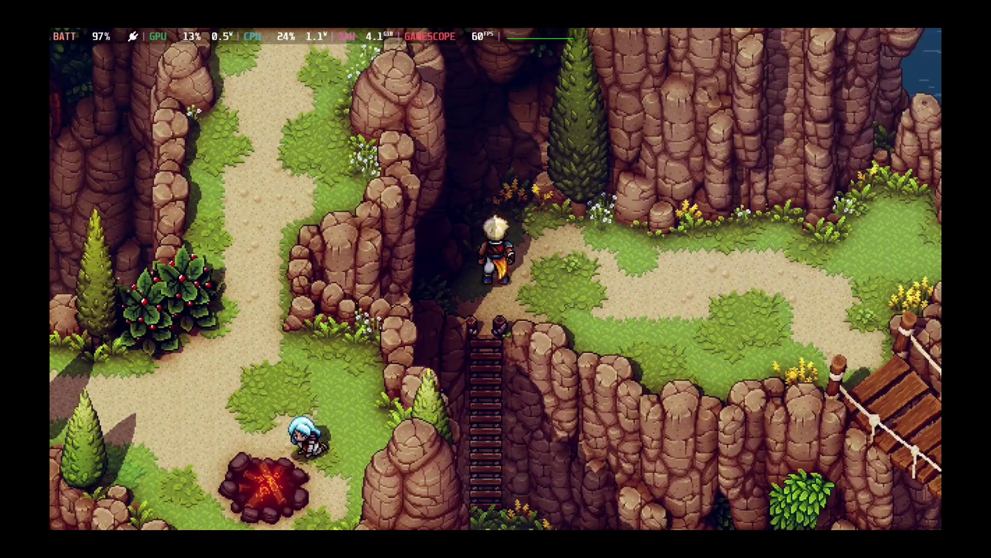
{"action": "key", "text": "Escape"}
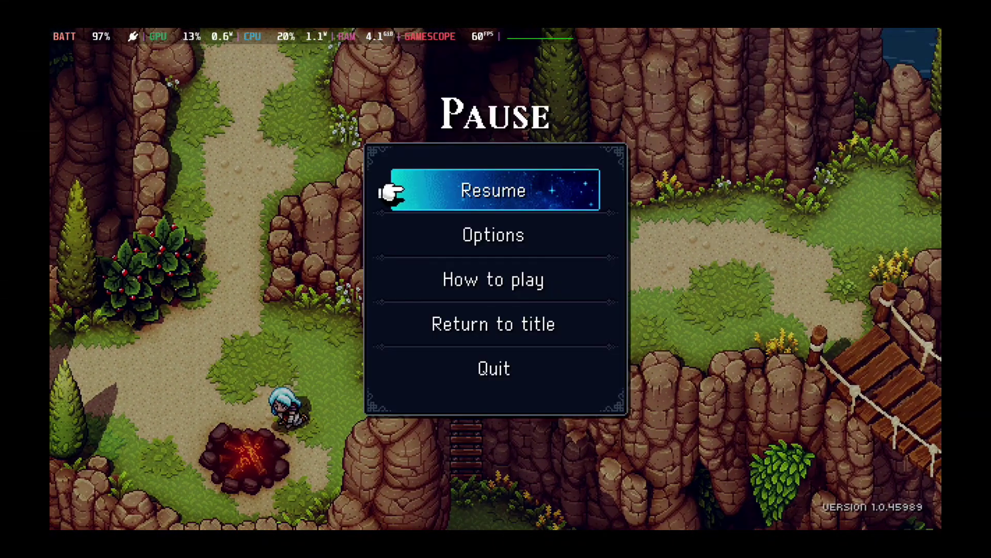
{"action": "key", "text": "Down"}
{"action": "key", "text": "Return"}
{"action": "key", "text": "Escape"}
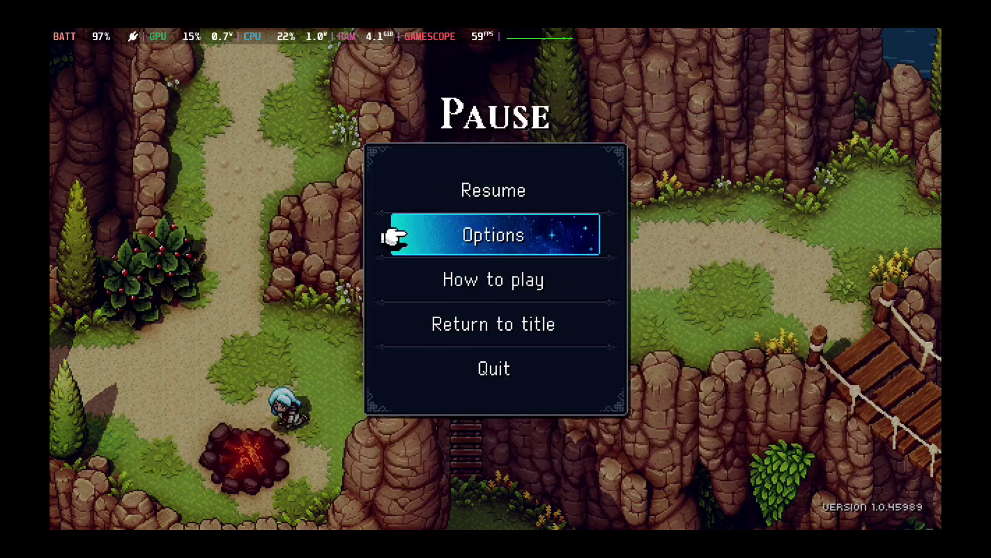
{"action": "key", "text": "Escape"}
Step: Climb Zale down the ladder and walk him under the rock arch to the lower path near the carved stone
{"action": "key", "text": "Down"}
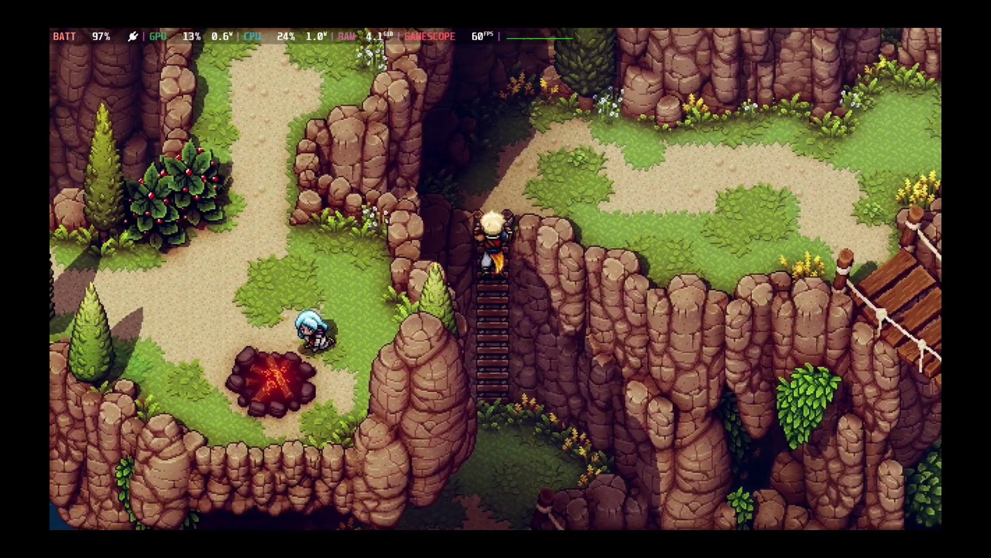
{"action": "key", "text": "Down"}
{"action": "key", "text": "Left"}
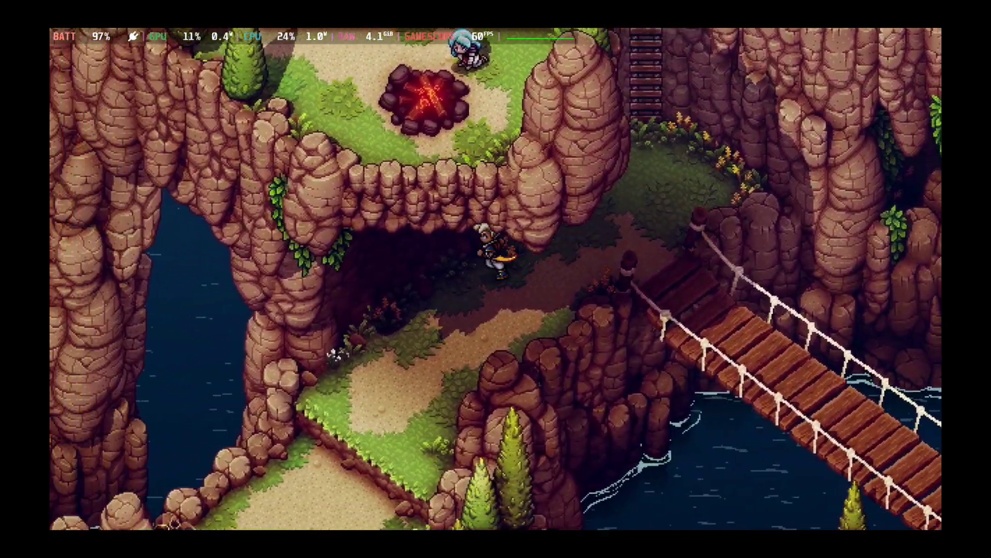
{"action": "key", "text": "Left"}
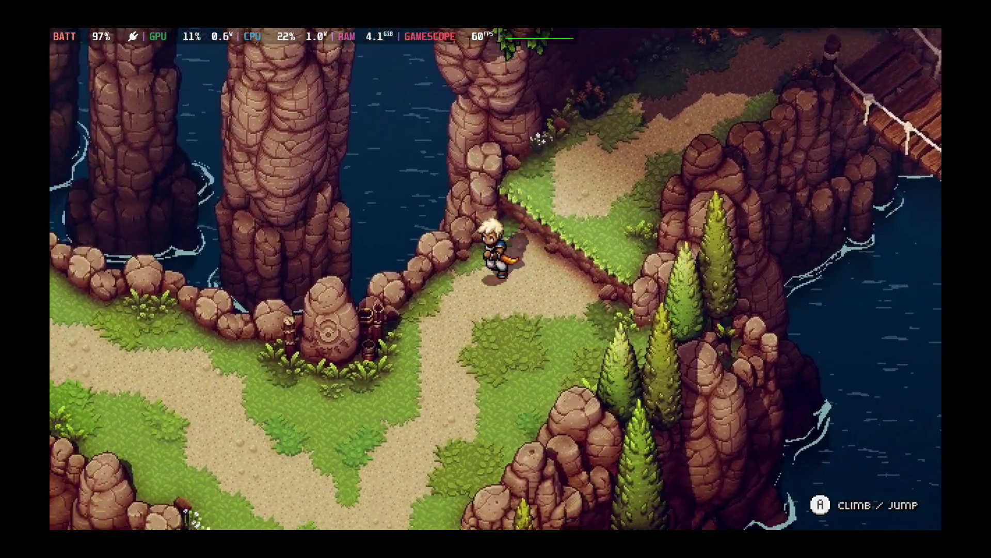